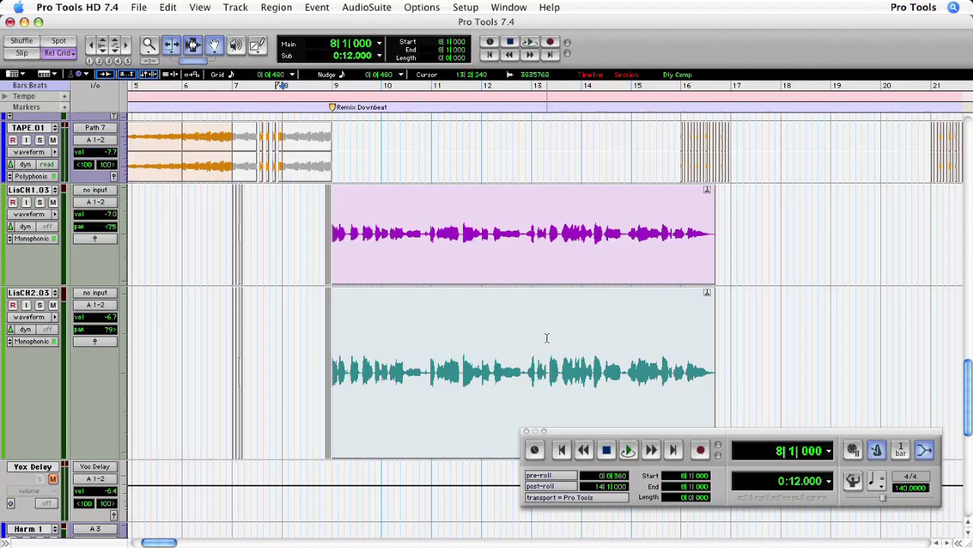
- Move both lead-vocal regions later so they start at 17|1|001, auditioning during the move
key("space")
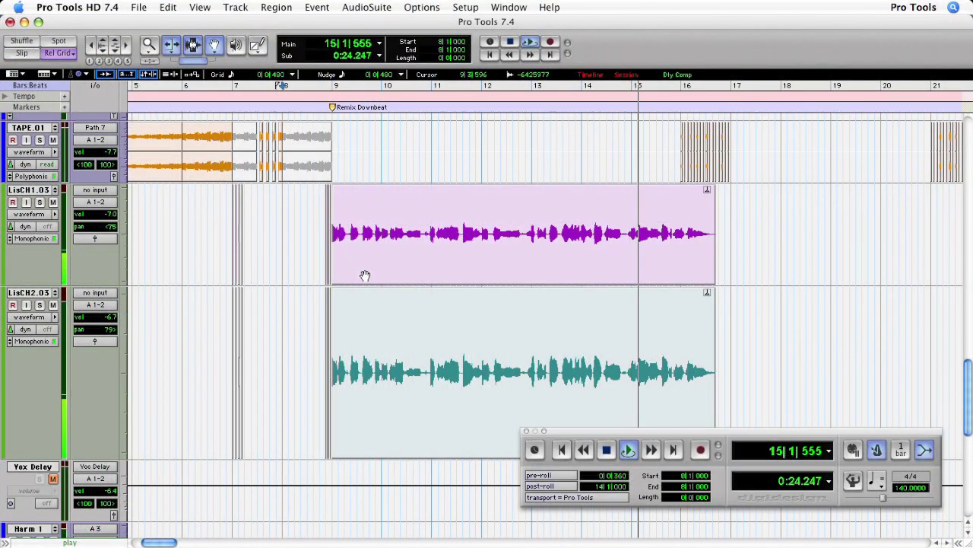
left_click(634, 267)
left_click_drag(634, 268, 762, 268)
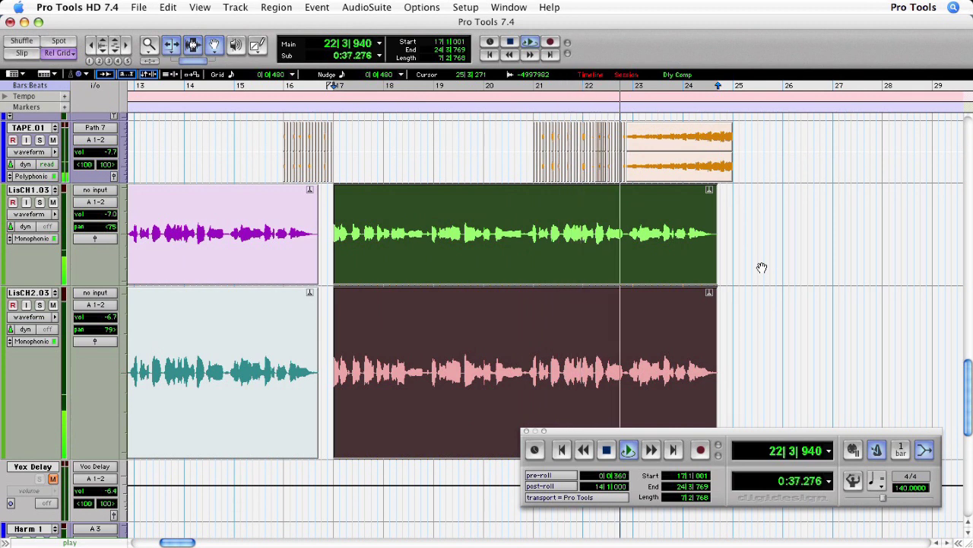
key("space")
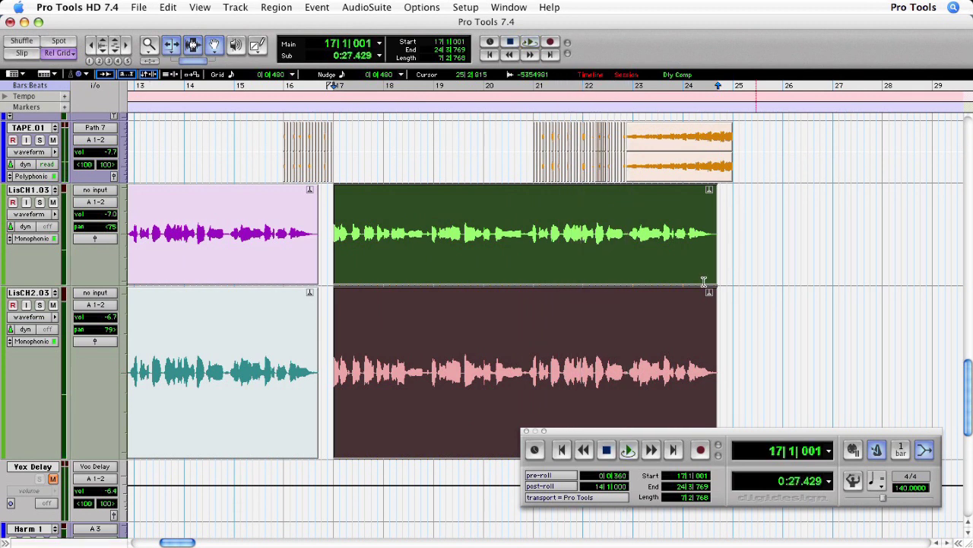
left_click(280, 7)
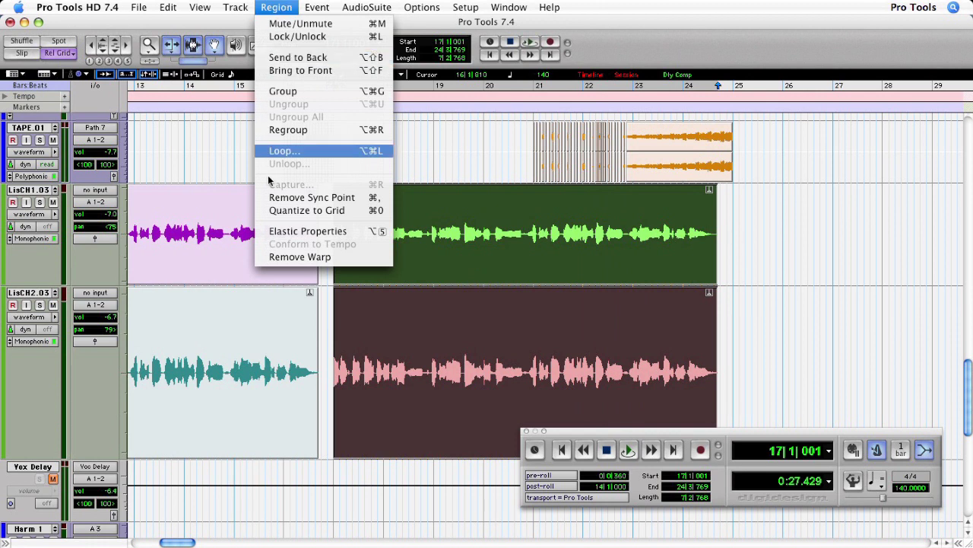
- Halve both vocal regions' source length (70 bpm, 50% TCE) and audition the result
left_click(276, 235)
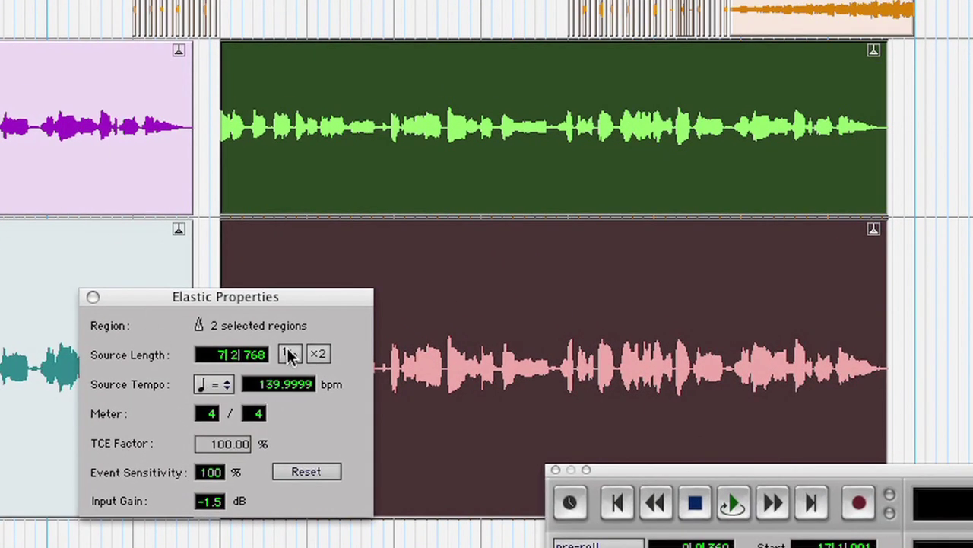
left_click(289, 354)
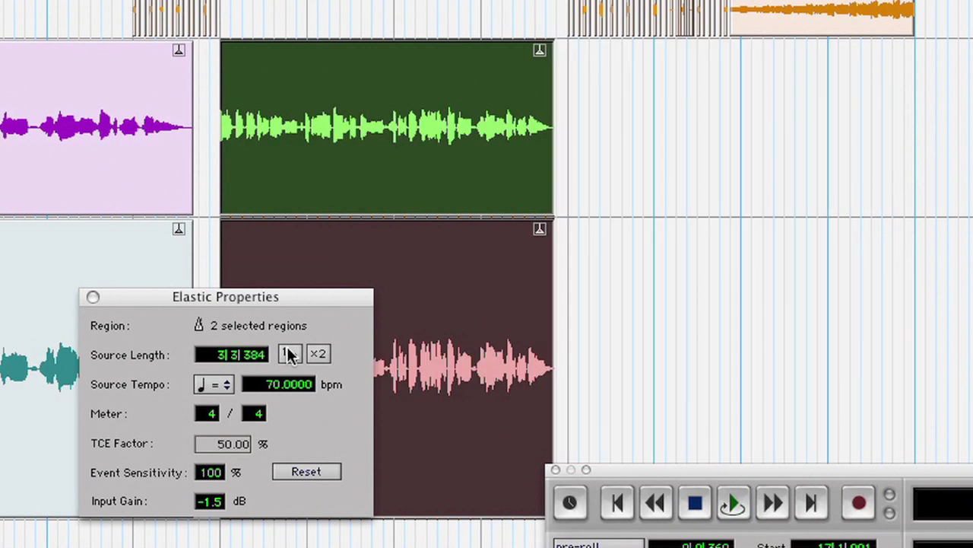
key("super+bracketright")
left_click(175, 89)
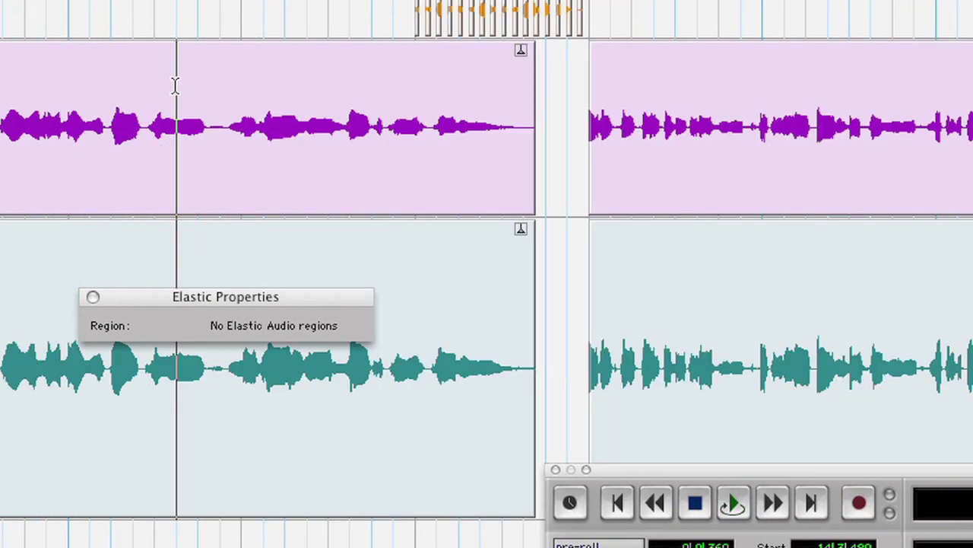
key("space")
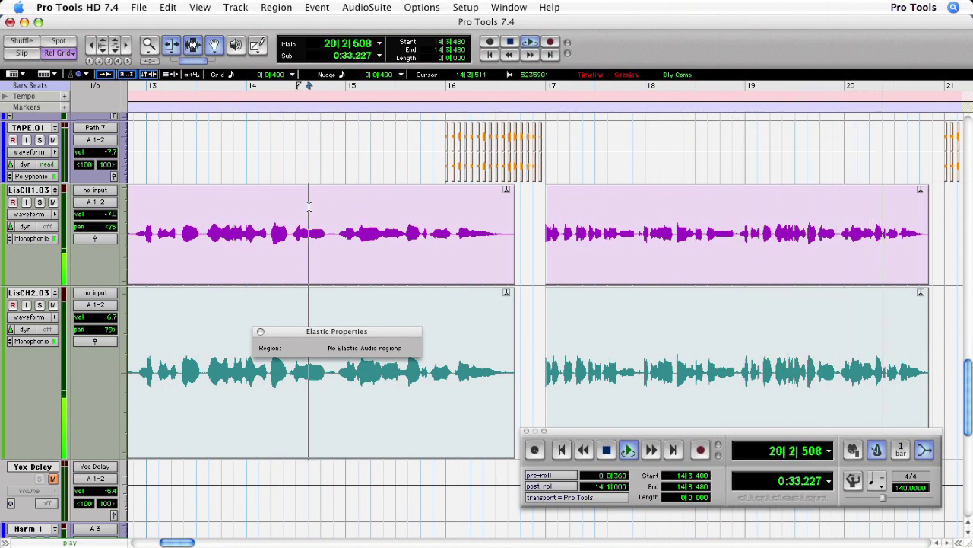
key("space")
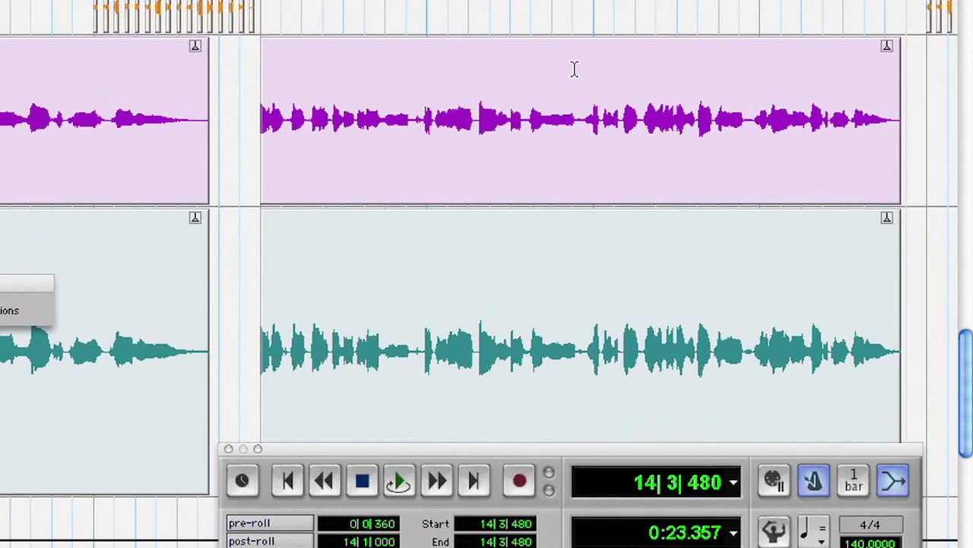
- Split both vocal regions at 18|4|480
left_click(734, 202)
key("super+e")
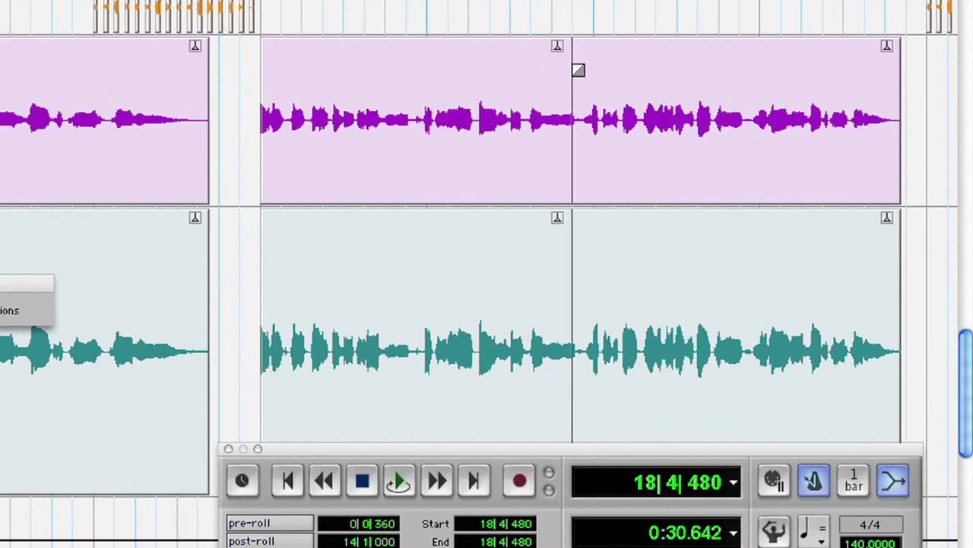
left_click(669, 395)
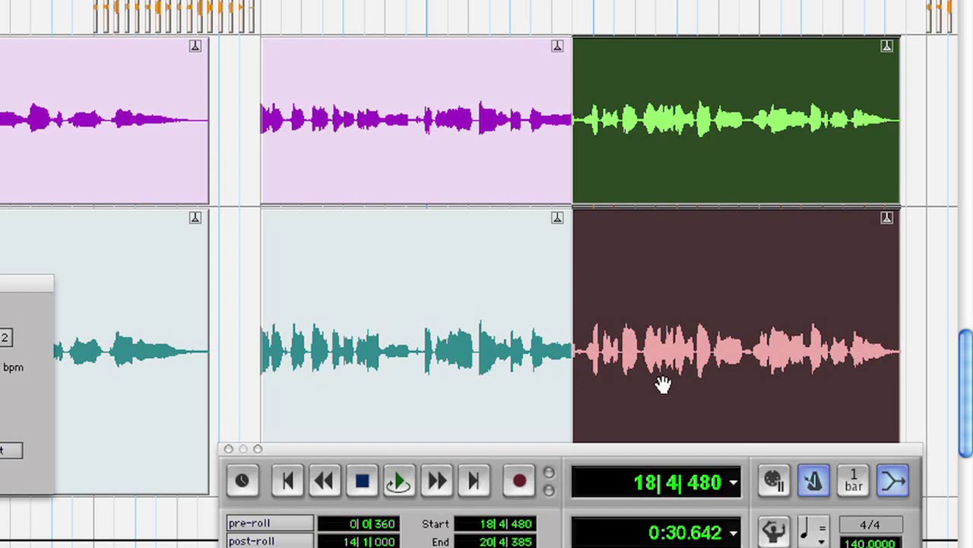
left_click(496, 370)
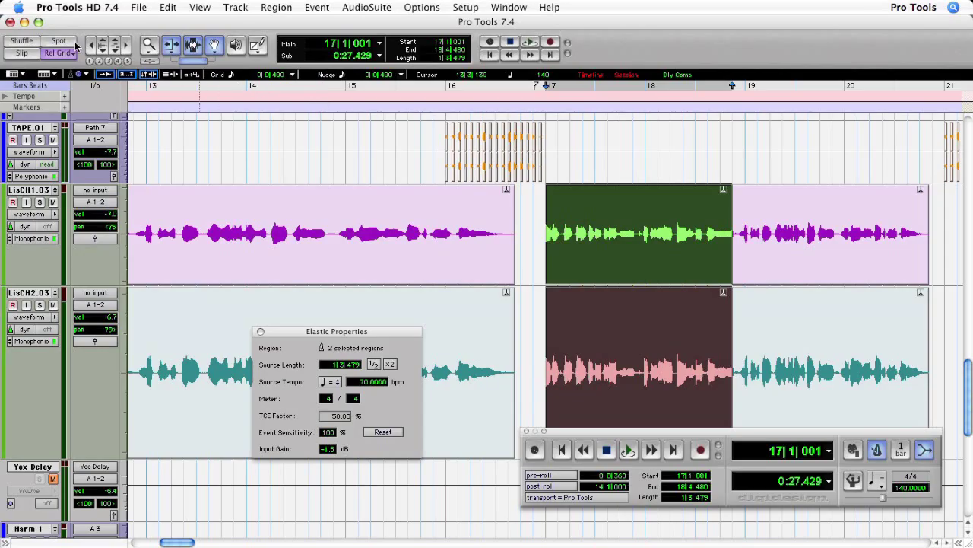
- Respot the second halves of the split regions to start at 20|4|480
left_click(73, 44)
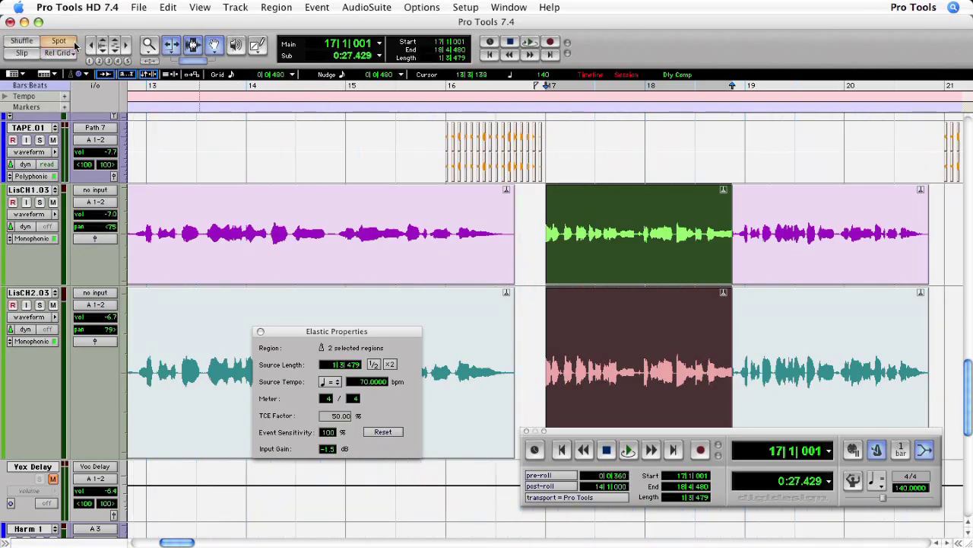
left_click(799, 421)
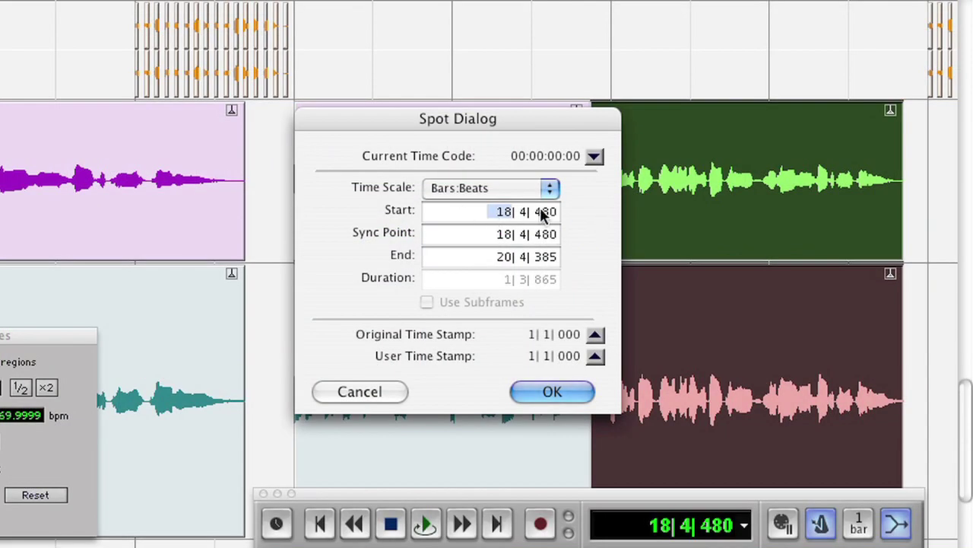
type("20.4.480")
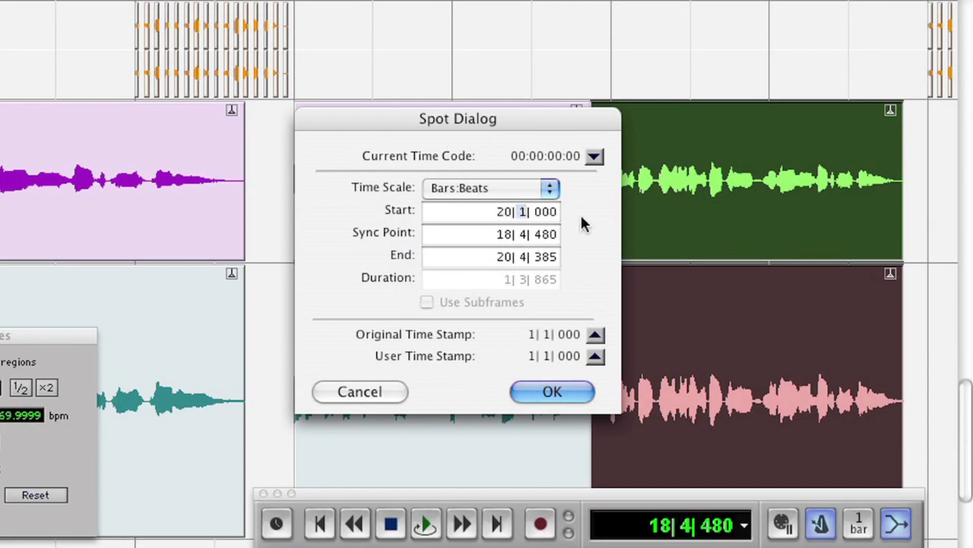
key("Return")
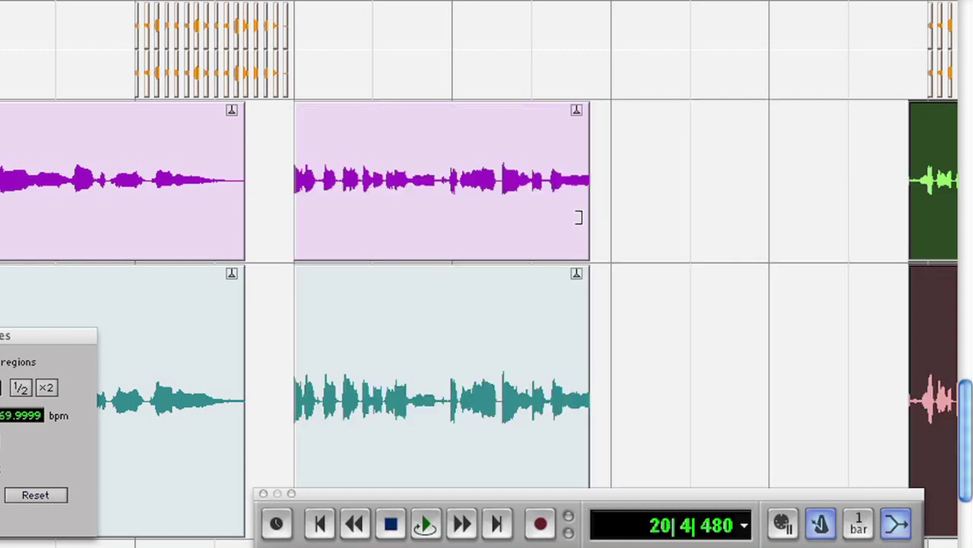
key("F4")
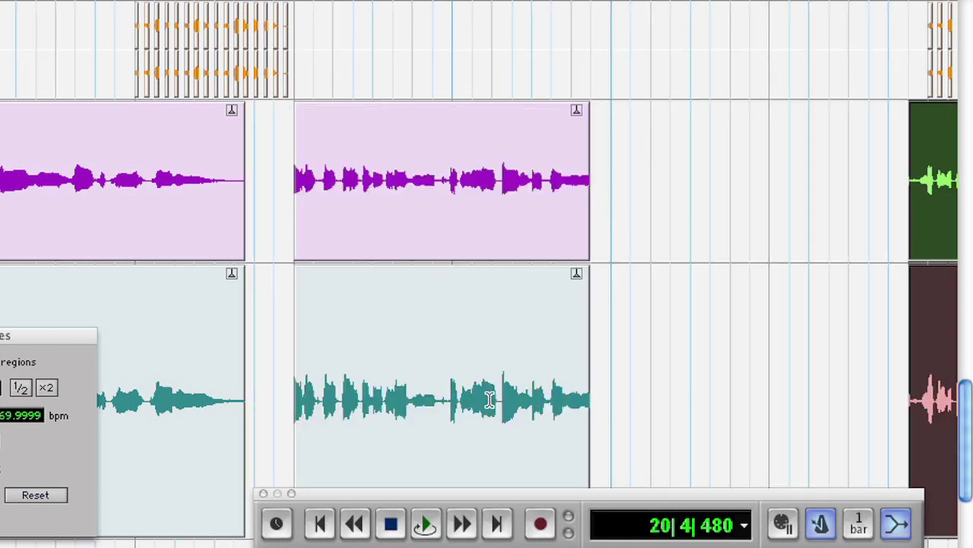
key("super+z")
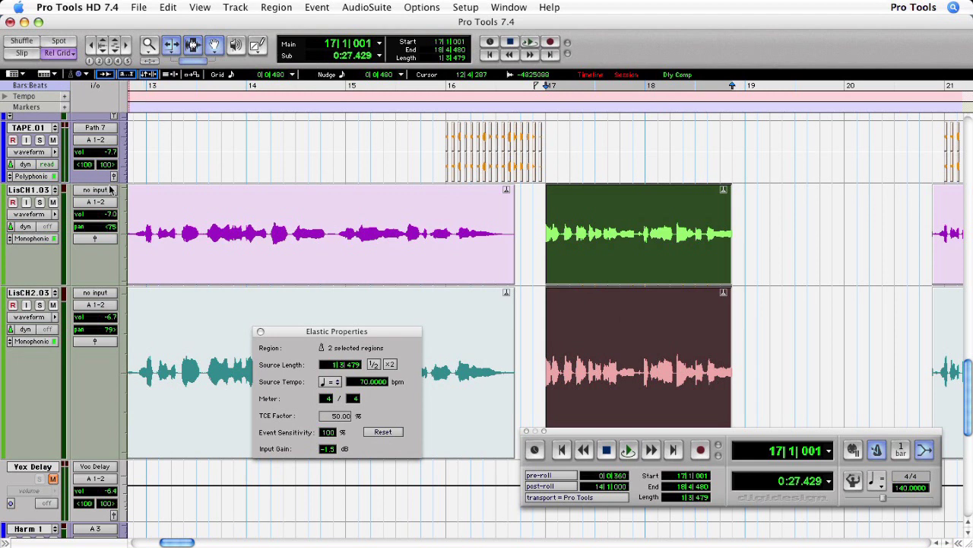
- Switch both vocal tracks to warp view and TCE-stretch the first pieces to end at 19|1|480
left_click(50, 215)
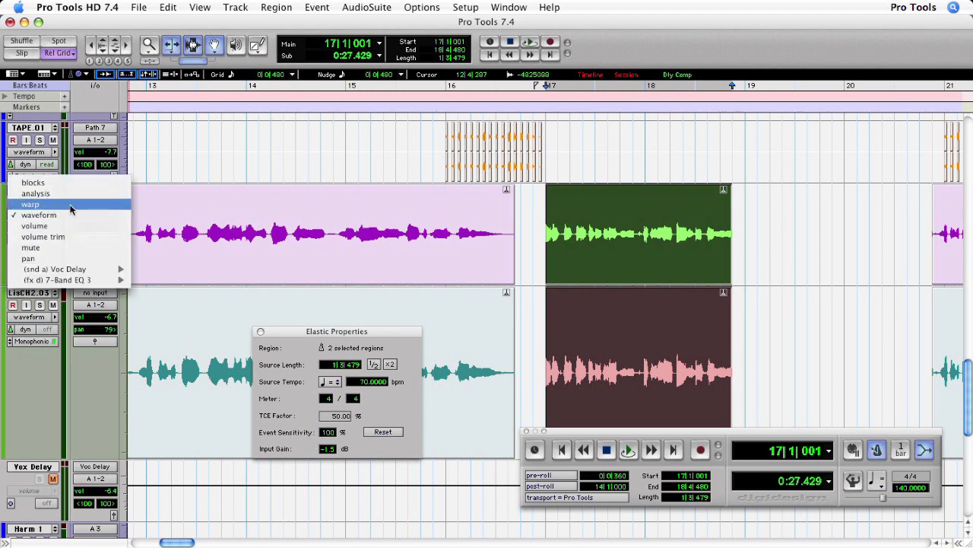
left_click(71, 207)
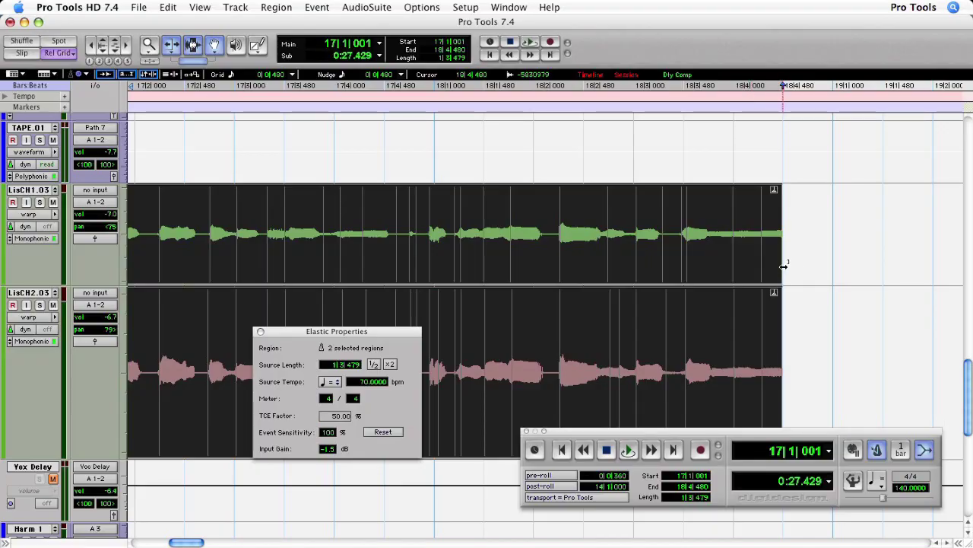
left_click_drag(784, 266, 868, 271)
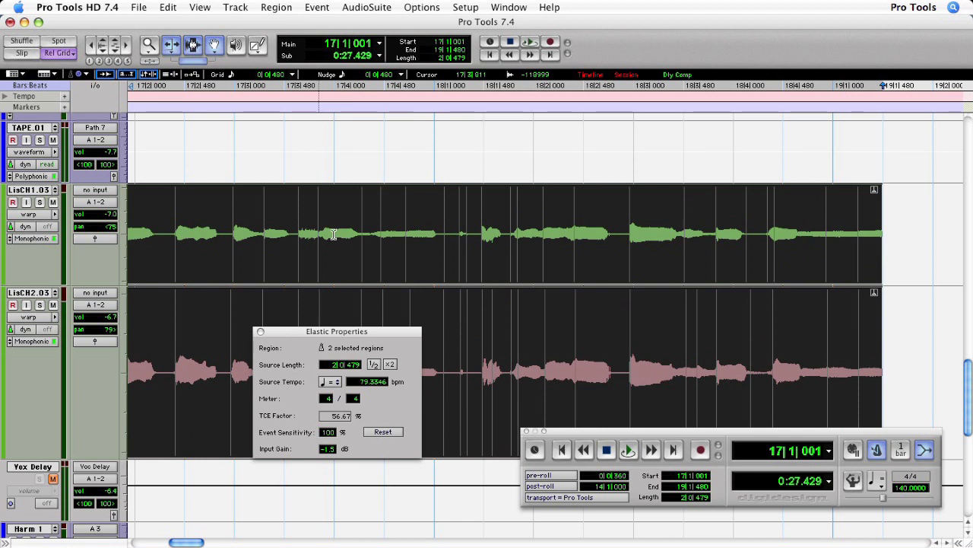
- Audition the stretch, undo it back to 70 bpm/50% TCE, then deselect past the region ends
key("space")
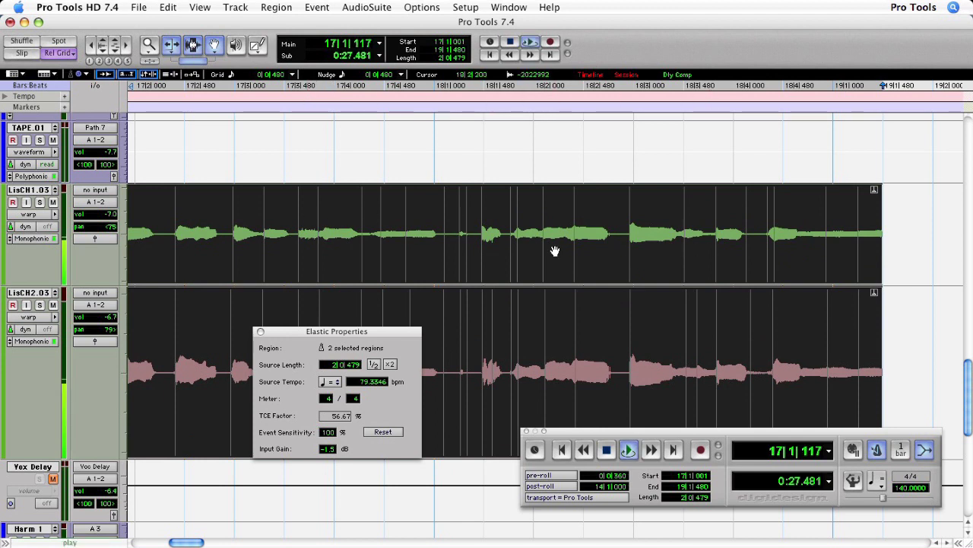
scroll(555, 251, "down", 1)
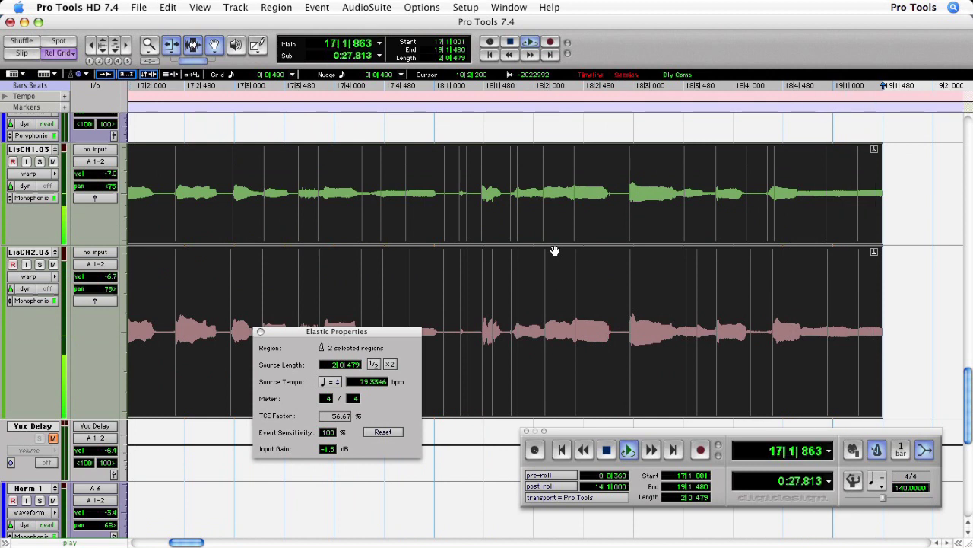
key("space")
key("Down")
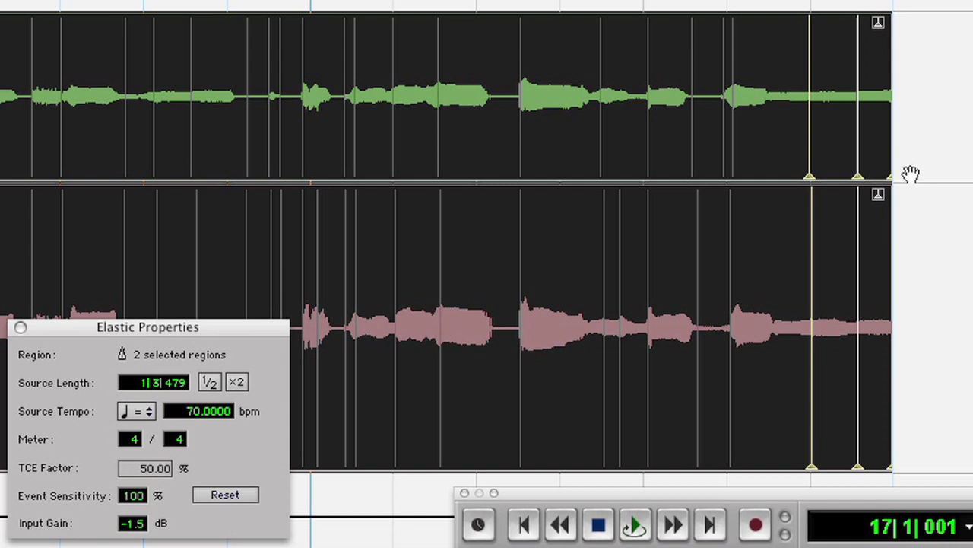
scroll(883, 174, "right", 5)
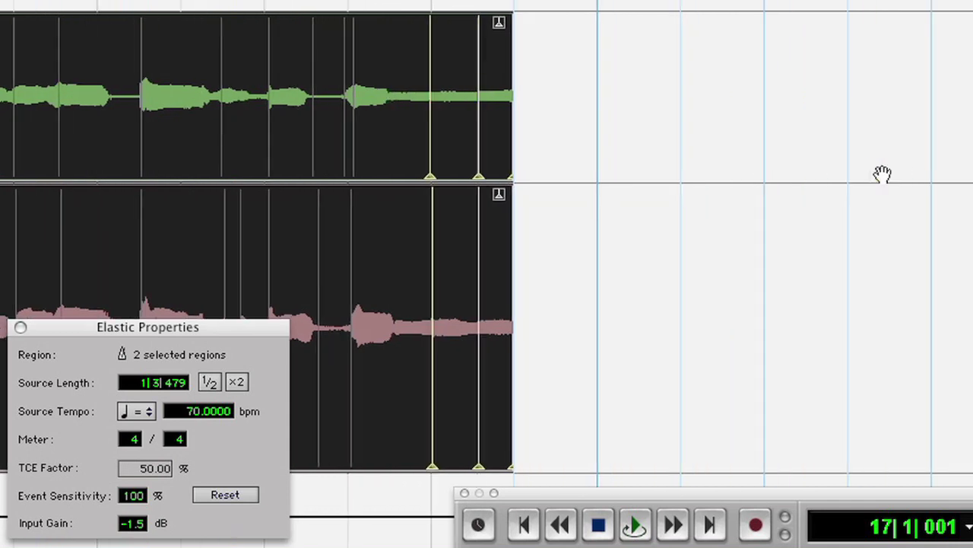
left_click(848, 91)
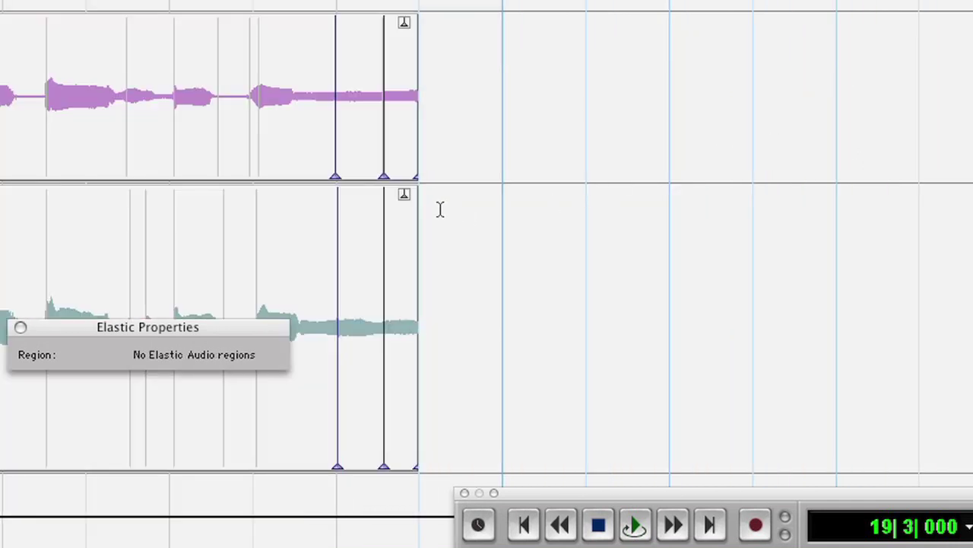
- Loop-trim both vocal regions' ends further right so the last note repeats
left_click_drag(417, 165, 881, 161)
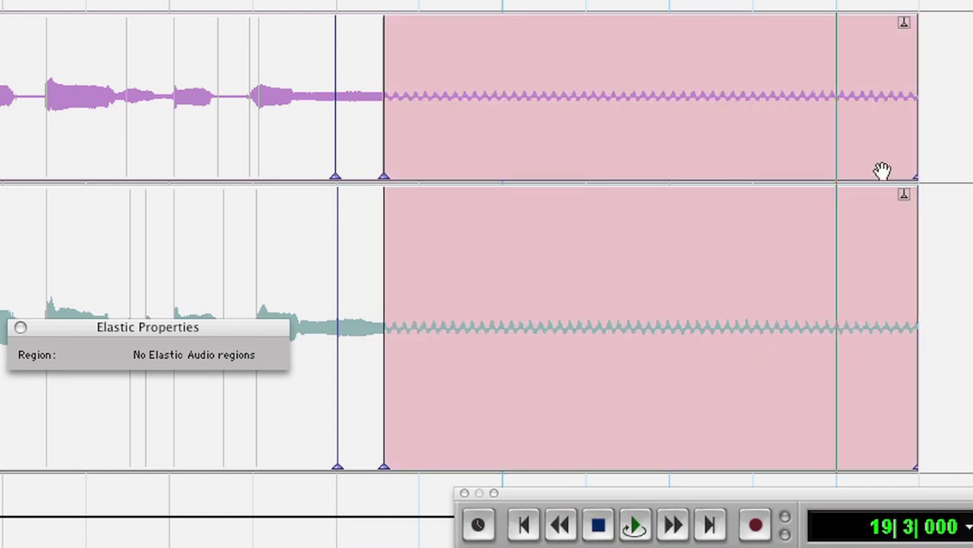
scroll(883, 171, "right", 3)
scroll(882, 171, "right", 3)
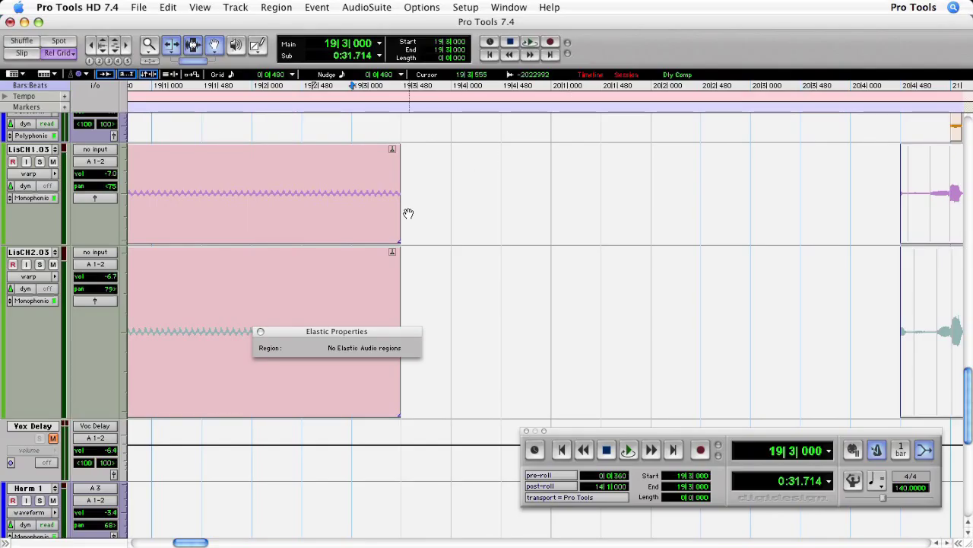
left_click_drag(401, 221, 924, 226)
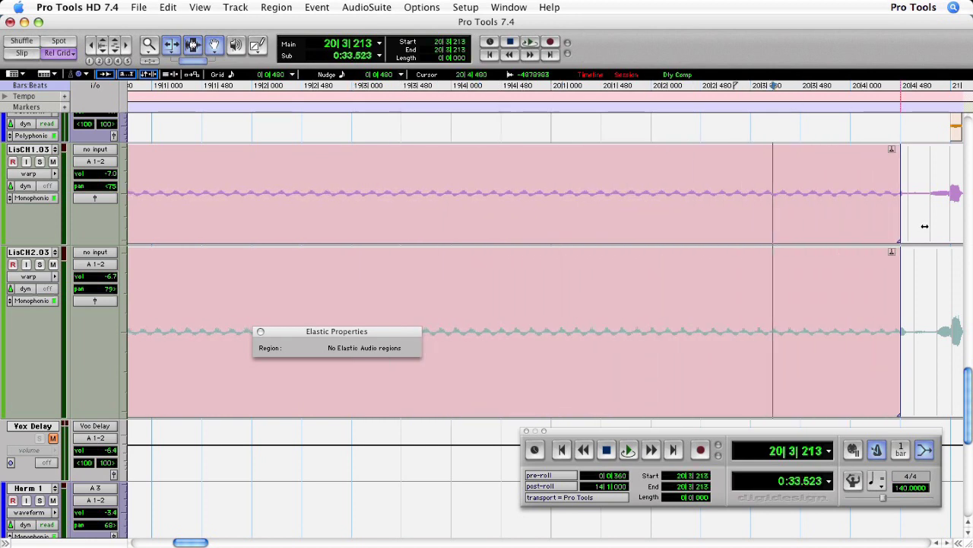
- Audition the looping stutter from 16|4|480
key("super+bracketleft")
key("super+bracketleft")
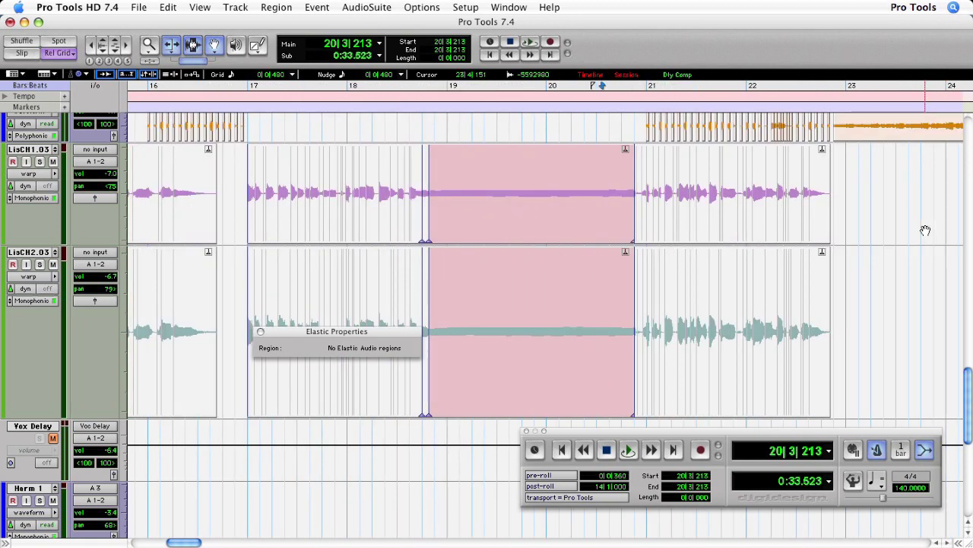
scroll(926, 229, "left", 2)
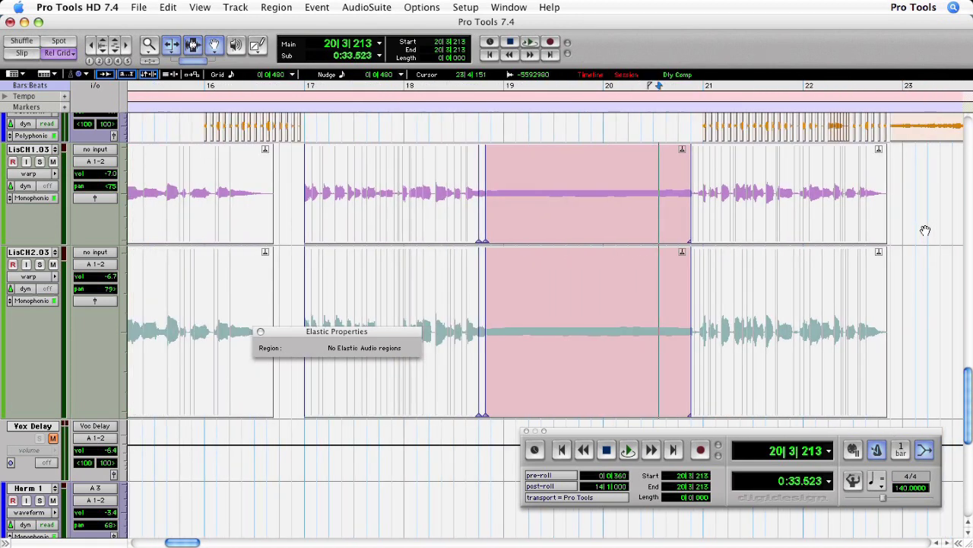
left_click(292, 178)
key("space")
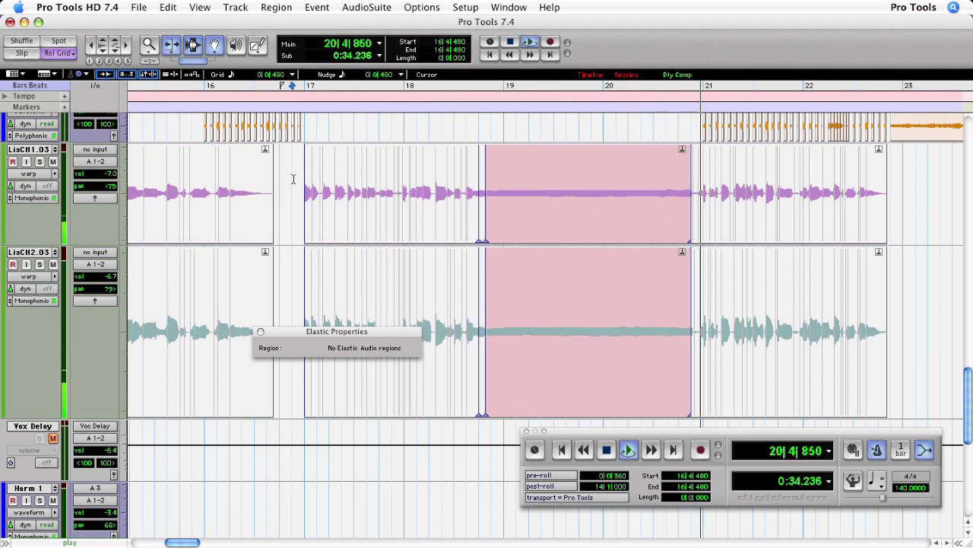
- Select 19|3|000–20|1|480 across both vocal tracks and set the grid to 1/32 note
key("space")
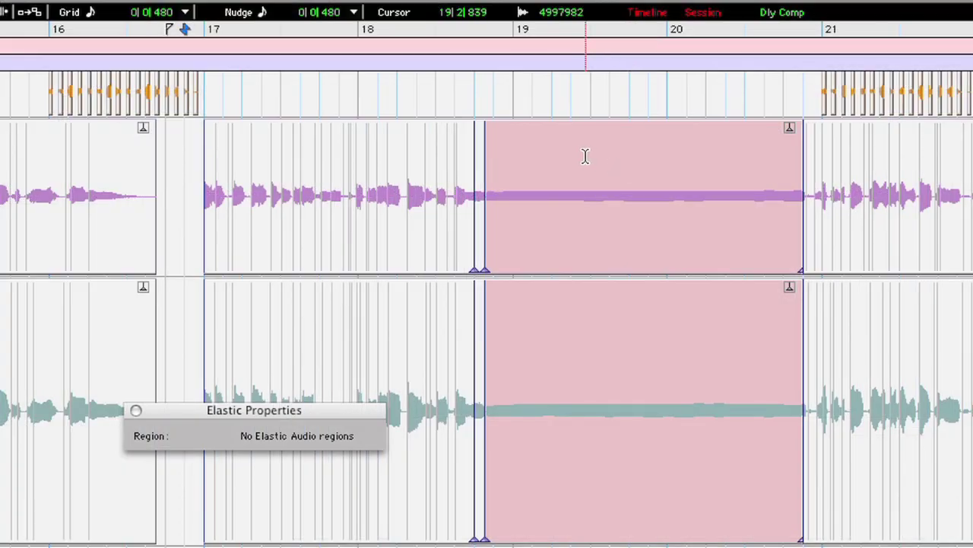
left_click_drag(590, 155, 682, 167)
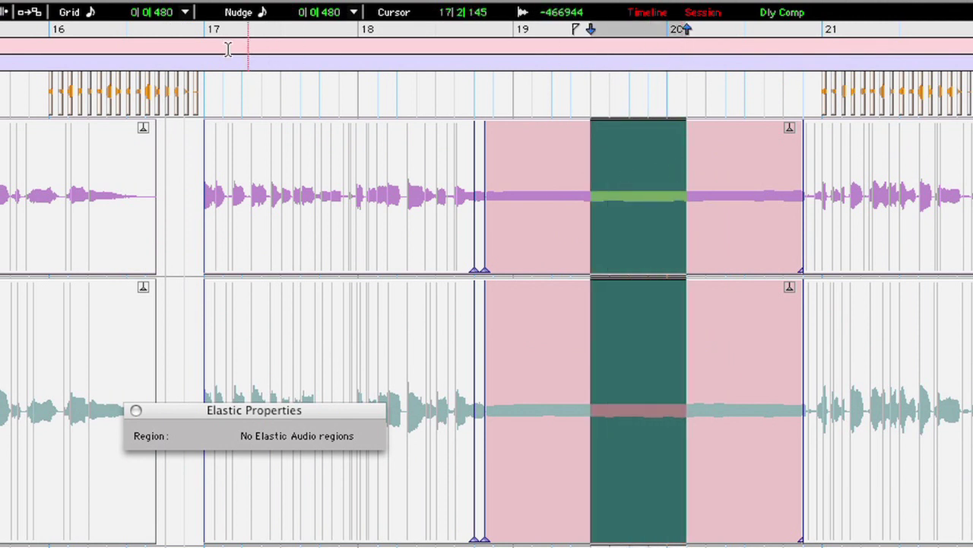
left_click(188, 13)
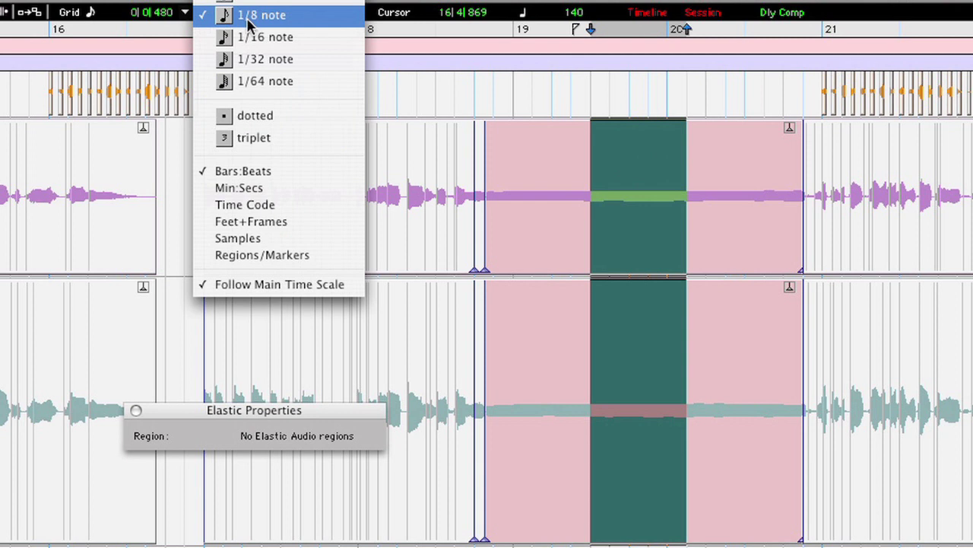
left_click(247, 59)
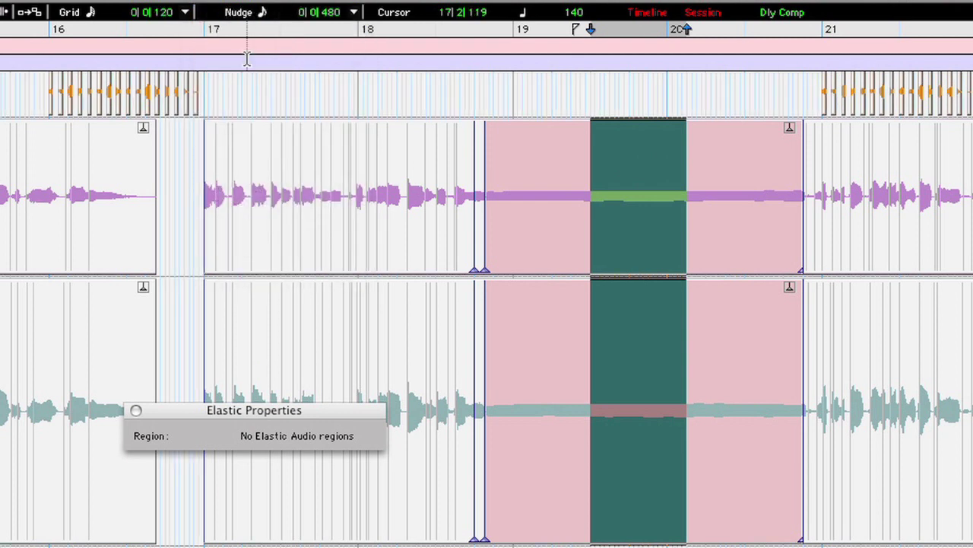
key("super+bracketright")
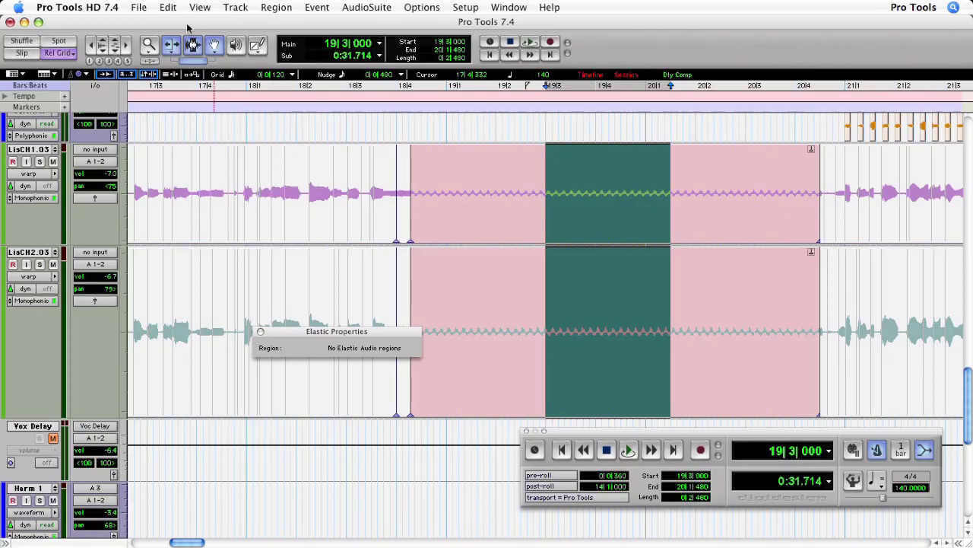
- Separate the selection on grid with 0 msec pre-separate amount into 1/32-note slices
left_click(171, 7)
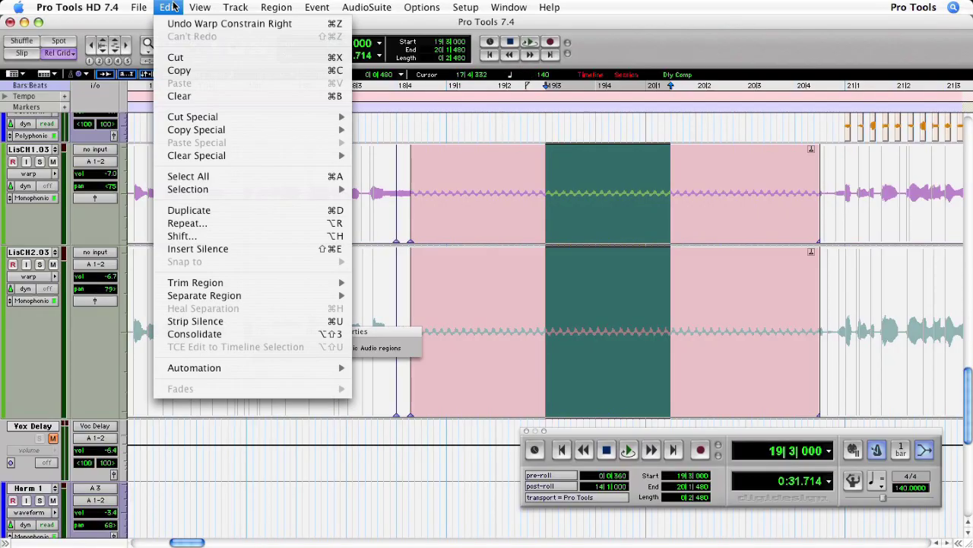
mouse_move(225, 299)
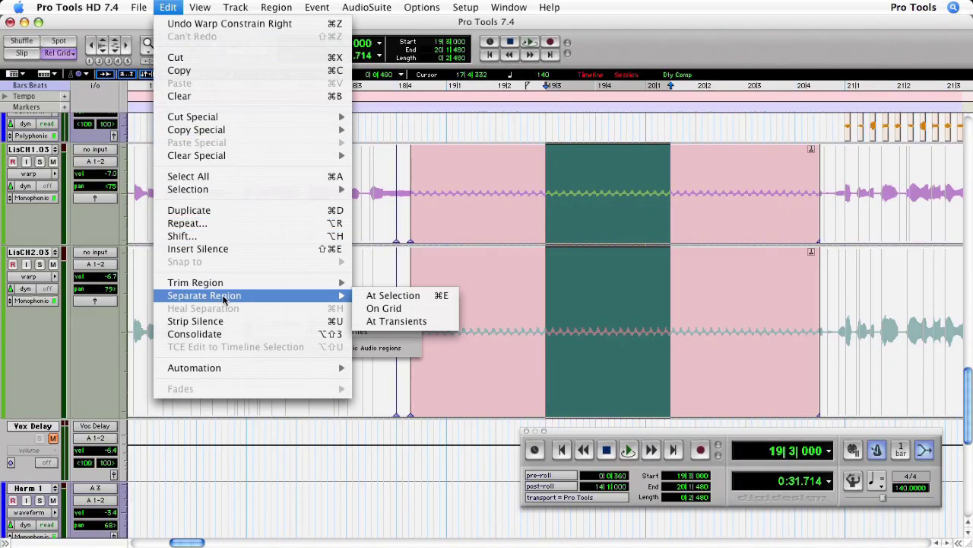
left_click(374, 309)
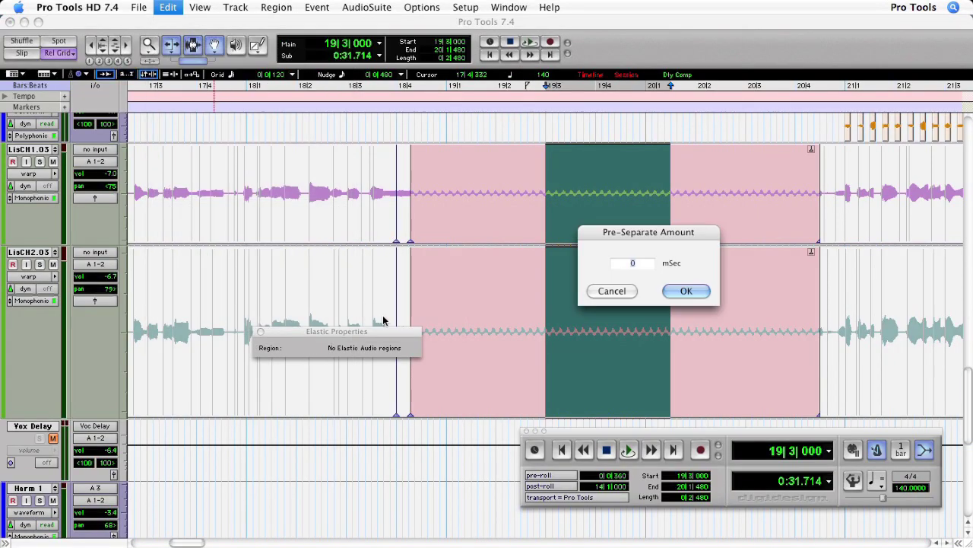
left_click(697, 294)
key("super+bracketright")
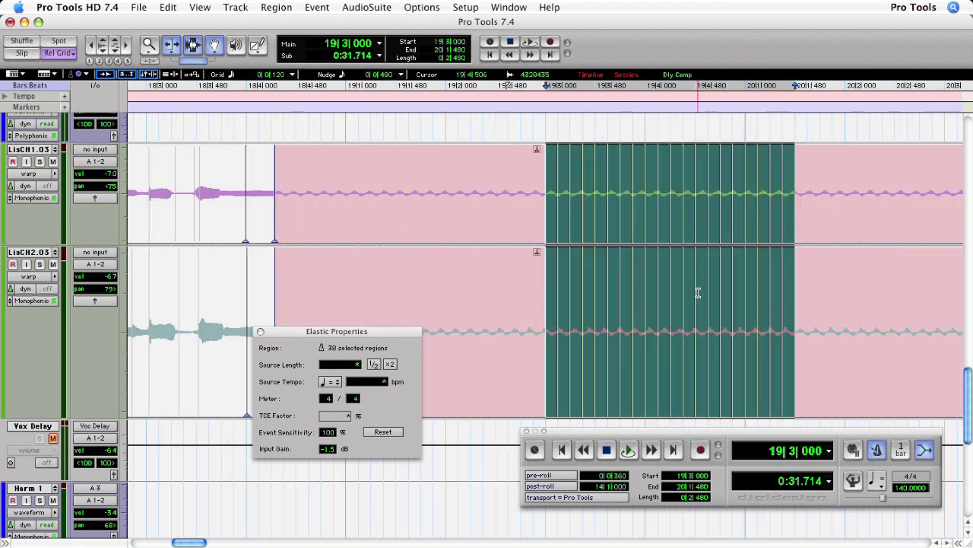
- Show both vocal tracks as plain waveforms and clear the slice selection
left_click(36, 174)
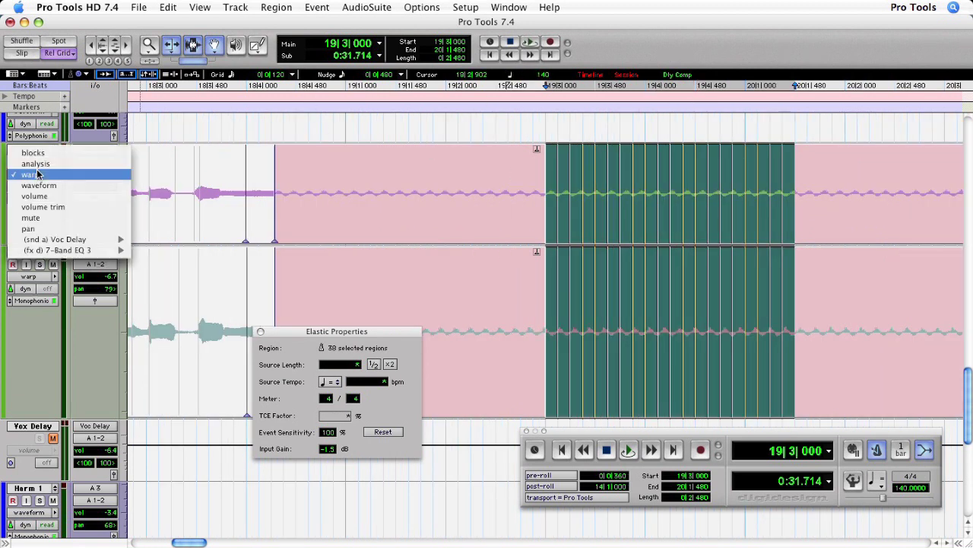
left_click(40, 186)
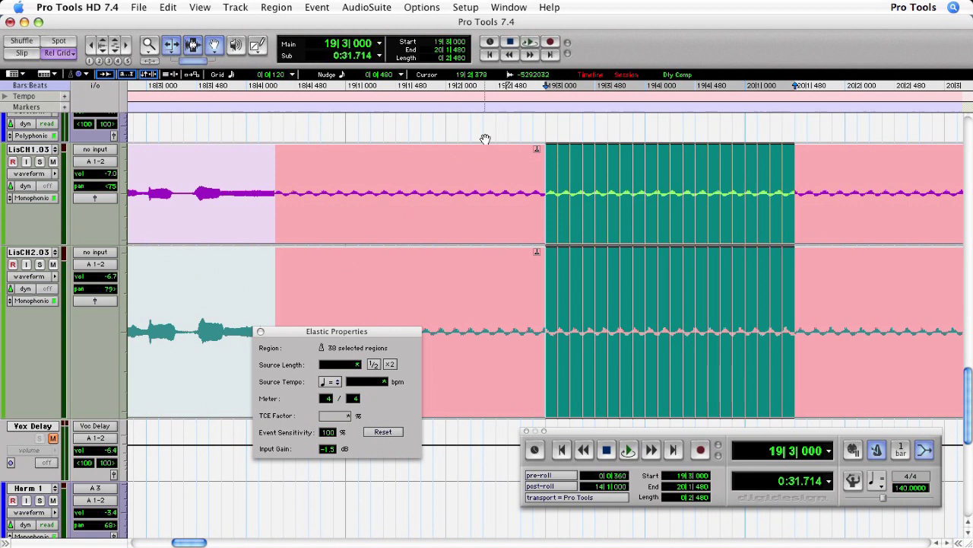
left_click(486, 139)
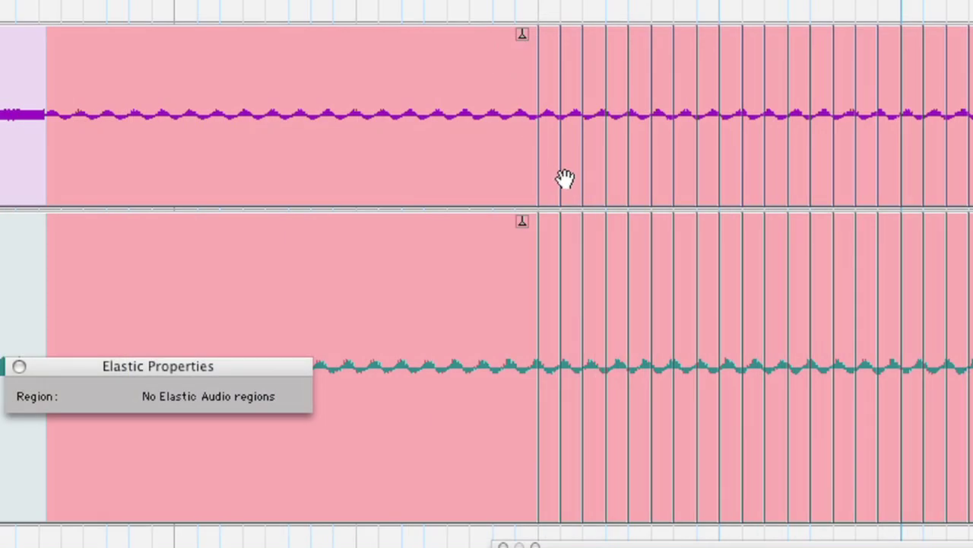
- Delete four alternating slices on both tracks, then select one slice with its following gap
left_click(565, 178)
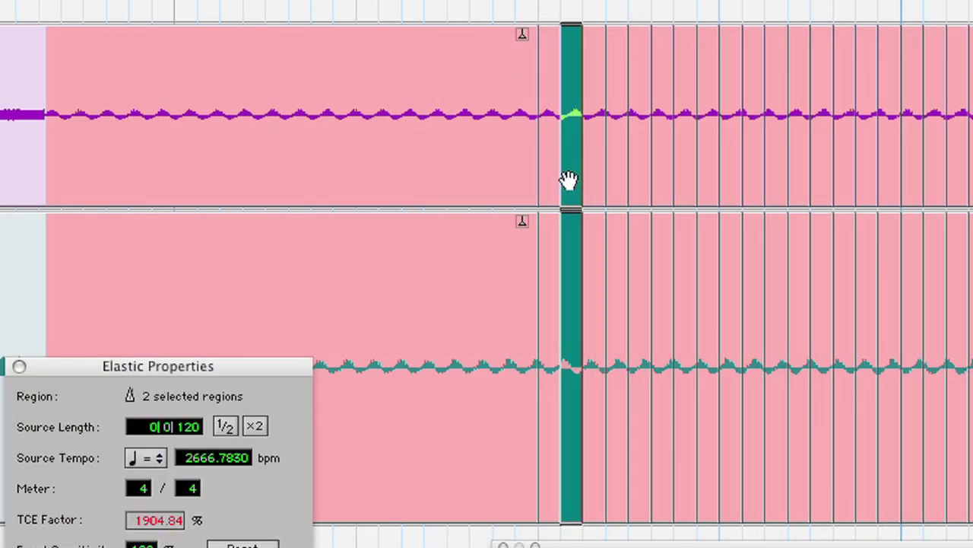
key("Delete")
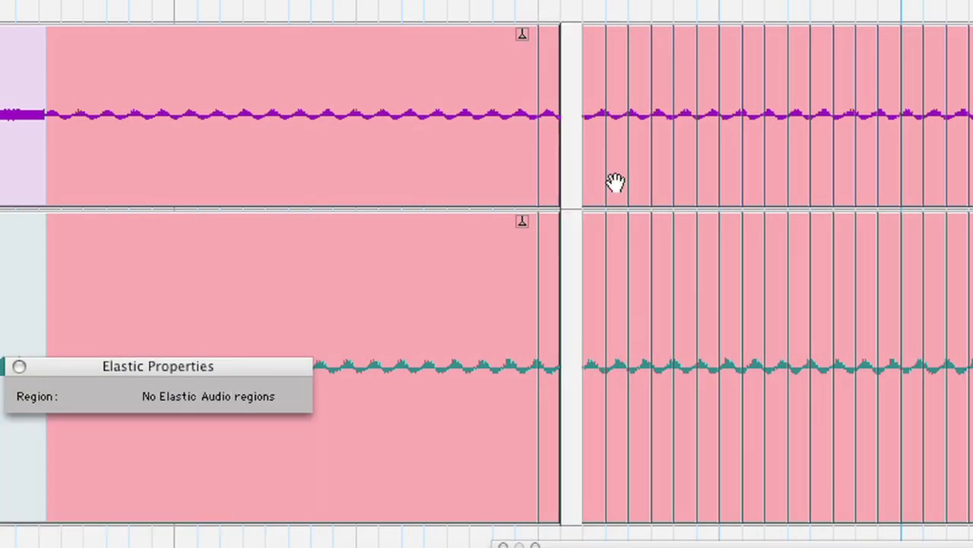
left_click(617, 183)
key("Delete")
left_click(667, 187)
key("Delete")
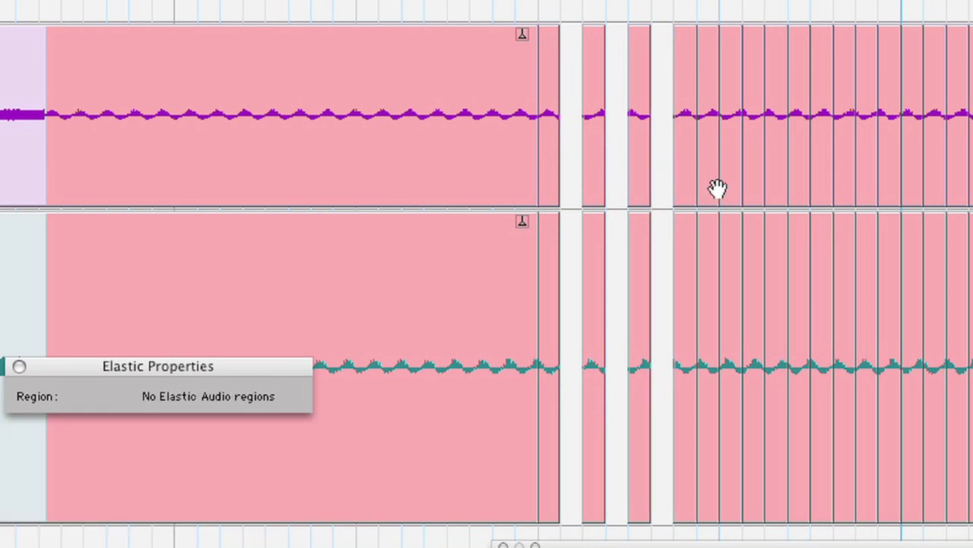
left_click(712, 188)
key("Delete")
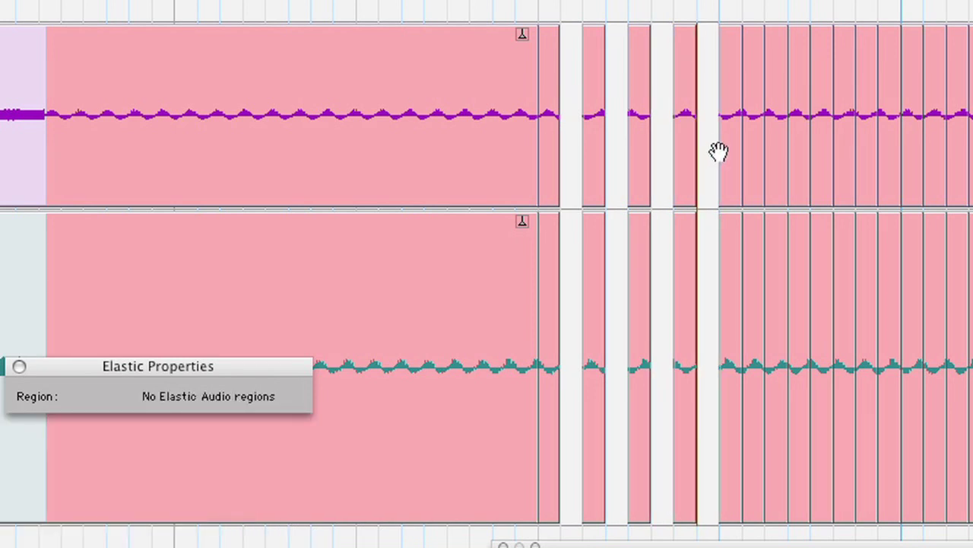
key("super+bracketright")
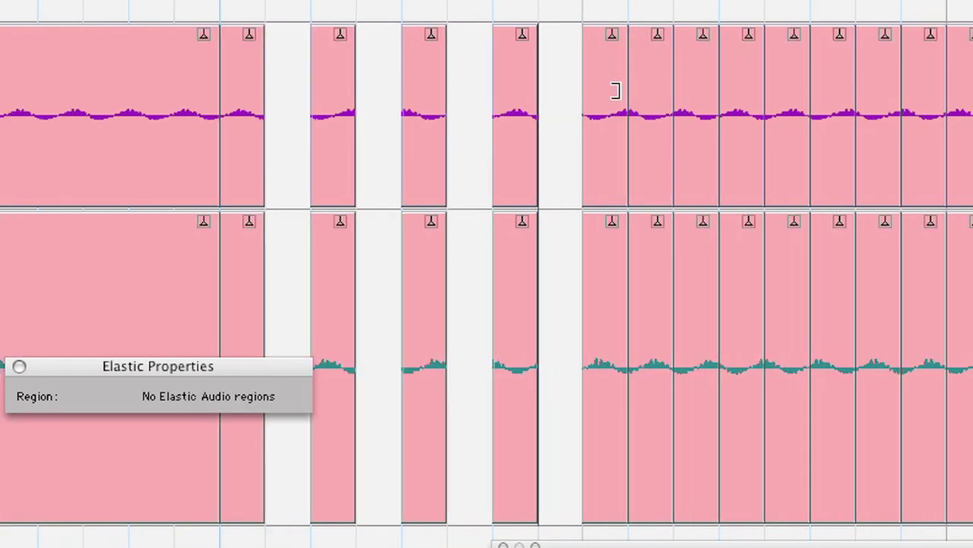
left_click_drag(578, 91, 233, 91)
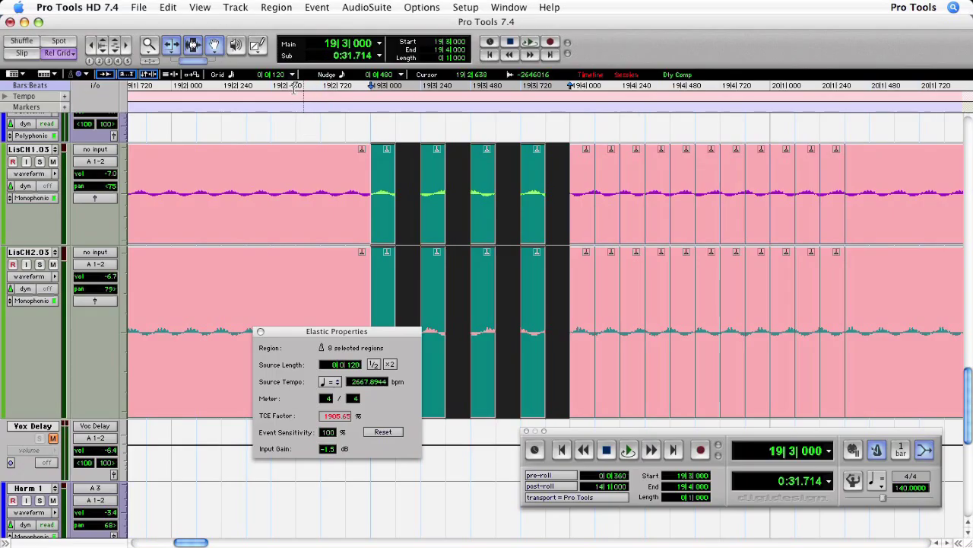
- Group the selected slice with its gap and nudge it later
left_click(276, 7)
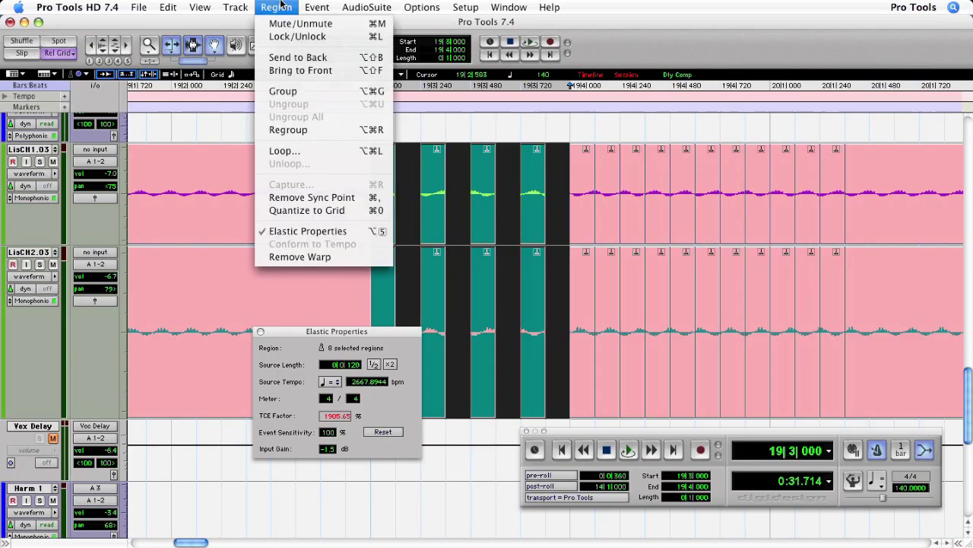
left_click(280, 92)
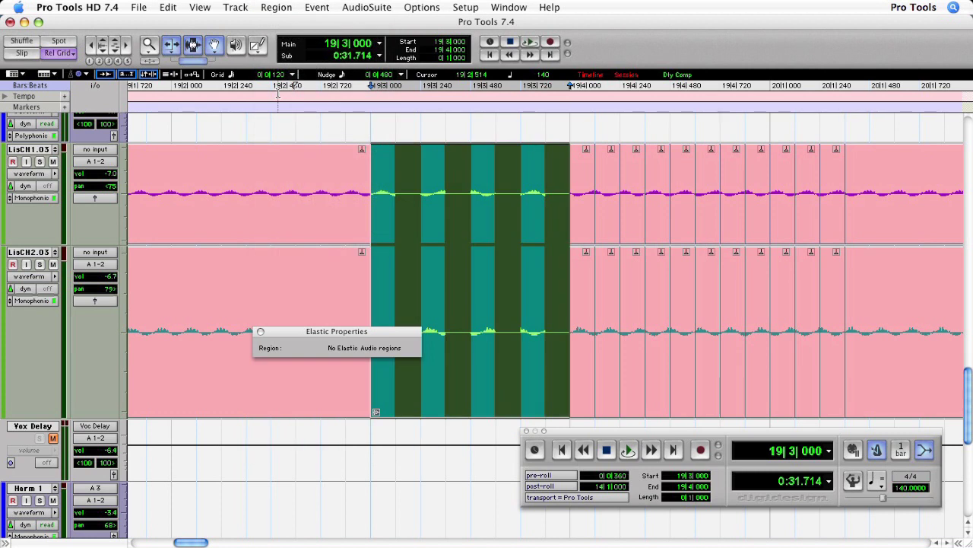
key("plus")
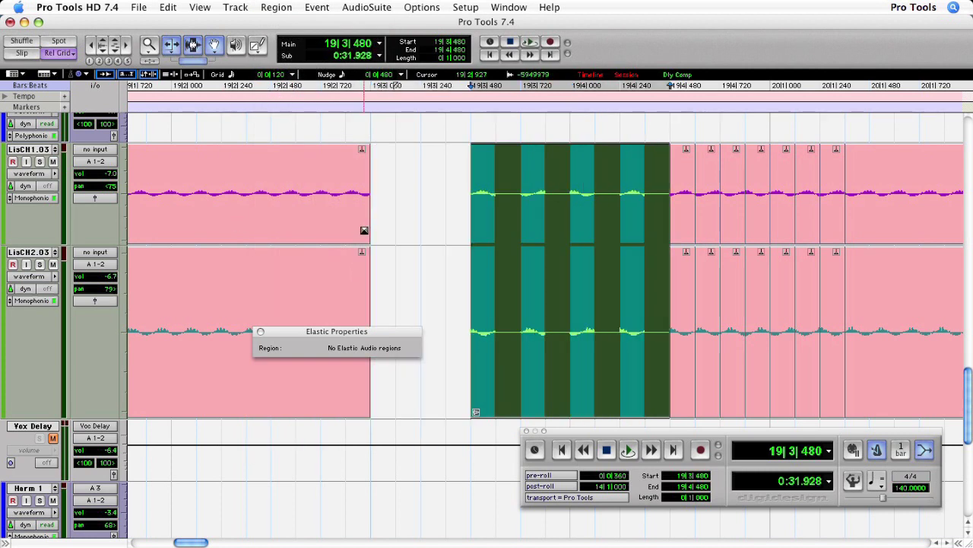
- TCE-stretch the preceding phrase's end to meet the grouped slice
left_click_drag(366, 204, 461, 215)
key("super+bracketleft")
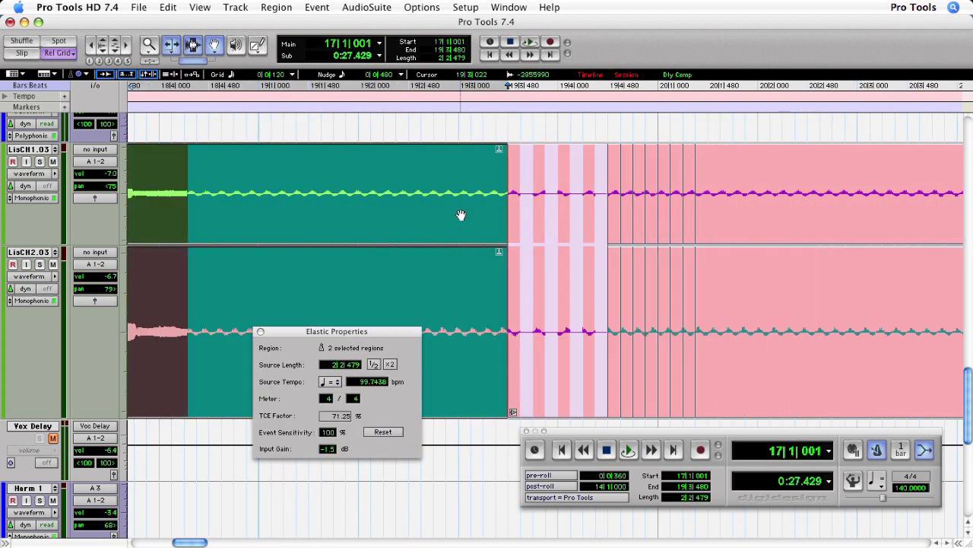
key("super+bracketleft")
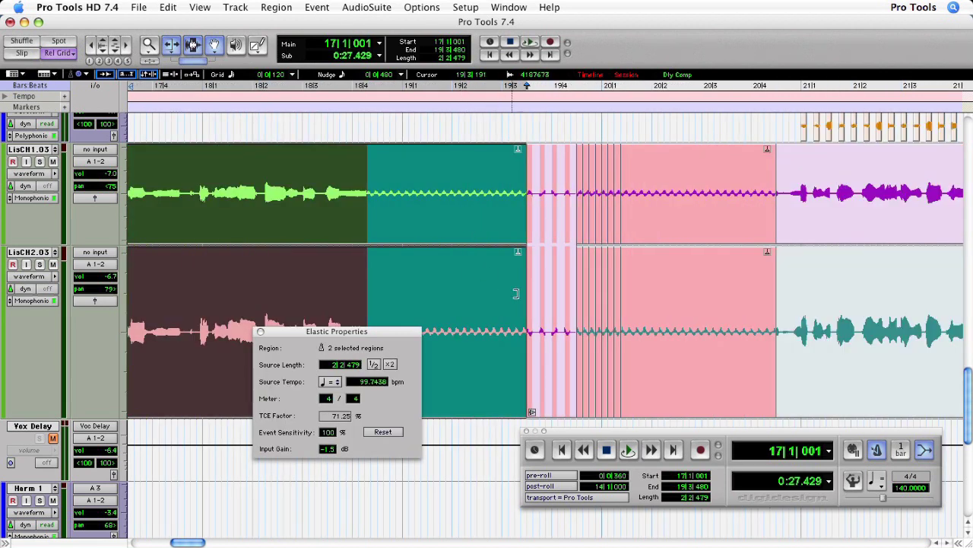
- Duplicate the grouped slice three times and audition the stutter from 16|4|240
double_click(542, 294)
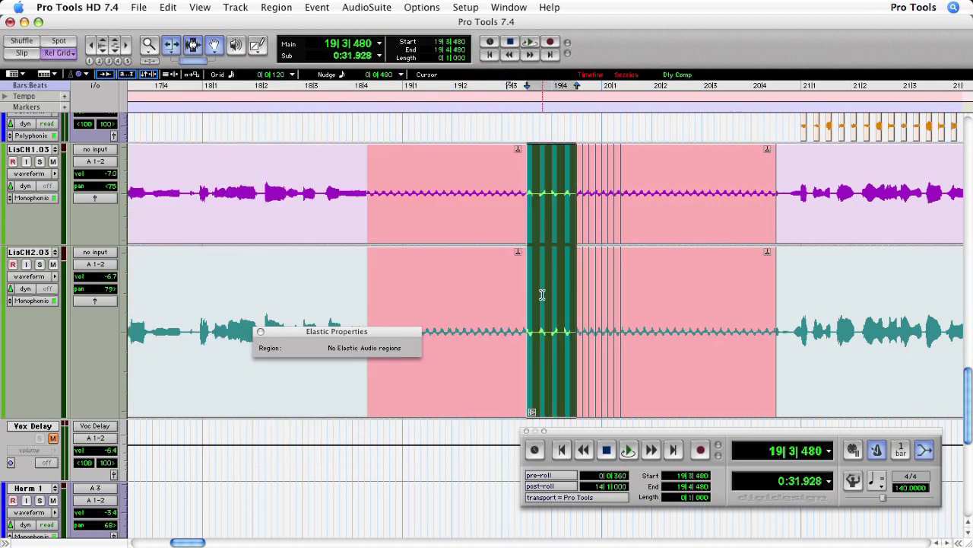
key("super+d")
key("super+d")
key("super+d")
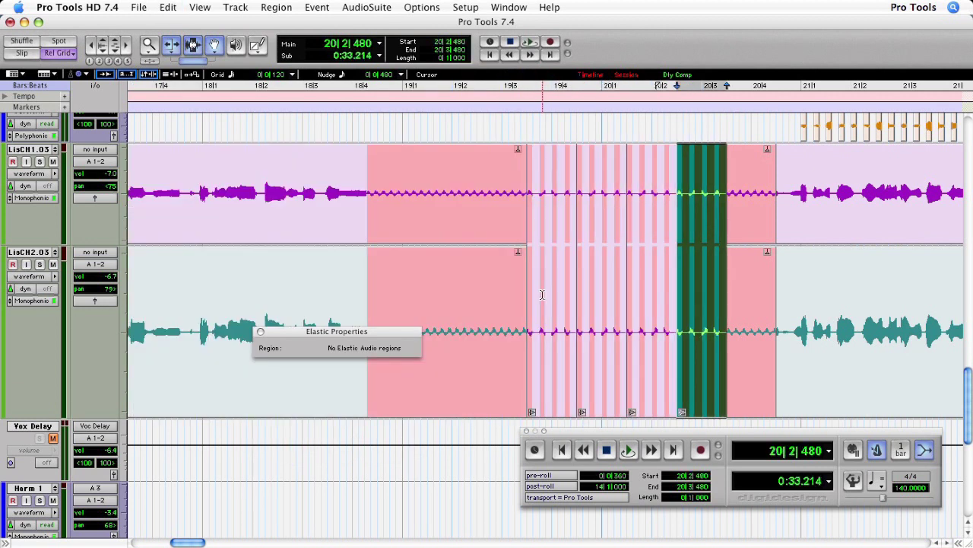
key("super+bracketleft")
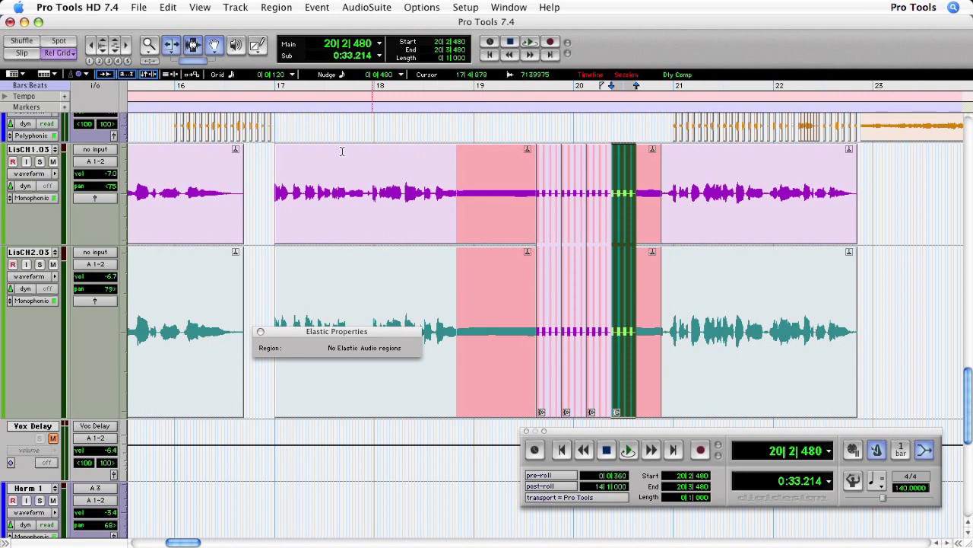
left_click(256, 180)
key("space")
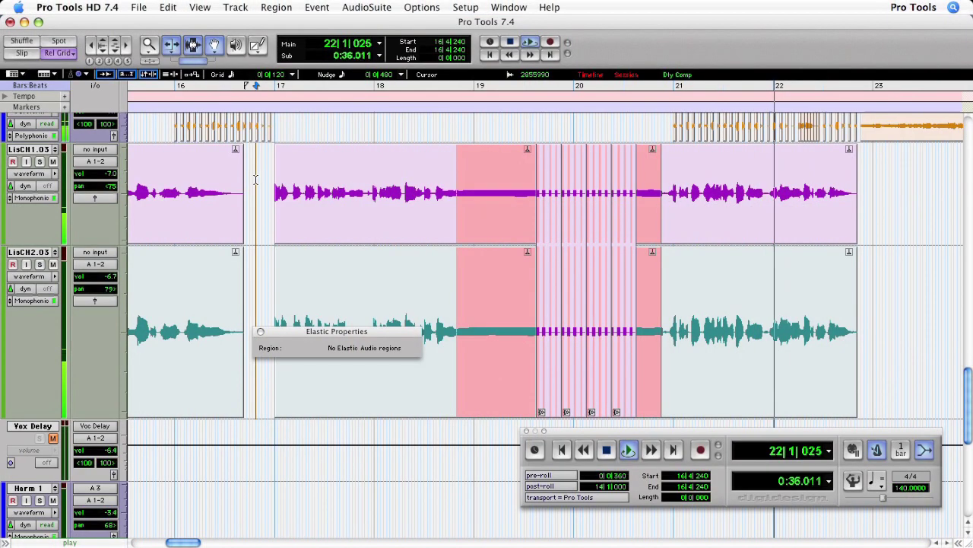
key("space")
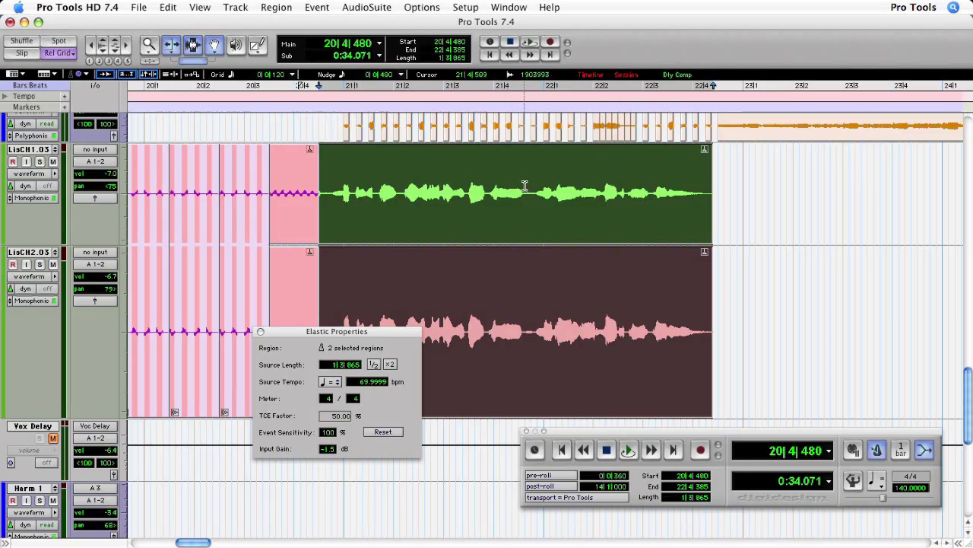
- Split the final phrase at 21|4|720, nudge the second half to 22|1|240, and audition from 20|3|840
left_click(533, 189)
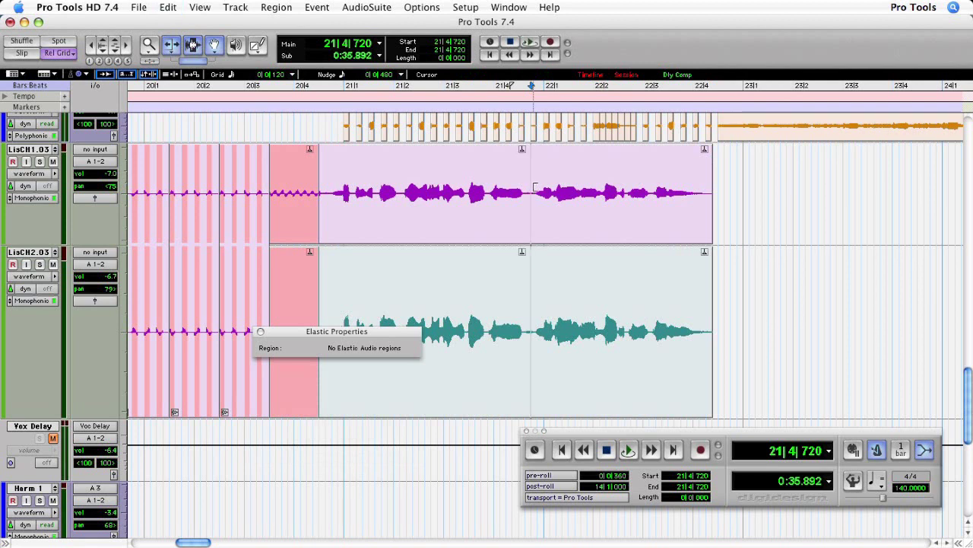
double_click(594, 295)
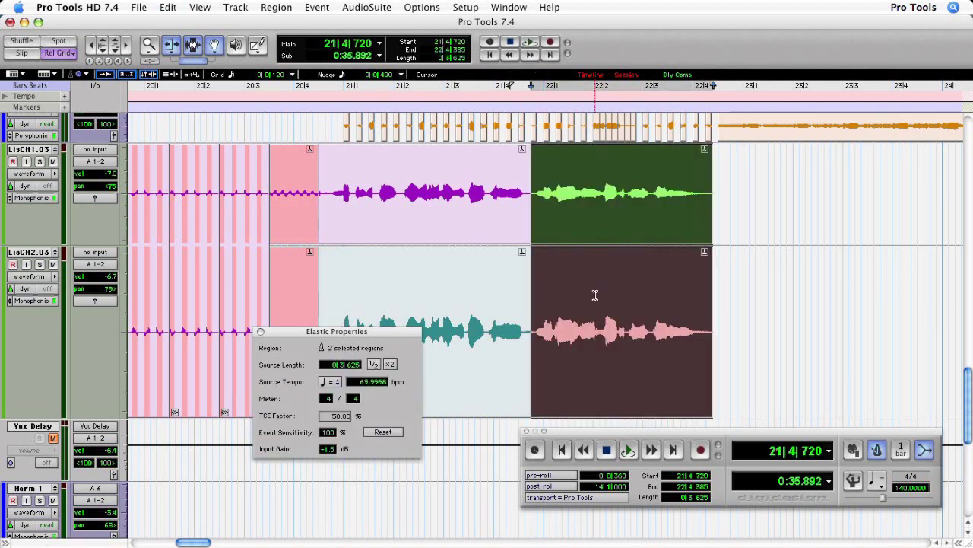
key("plus")
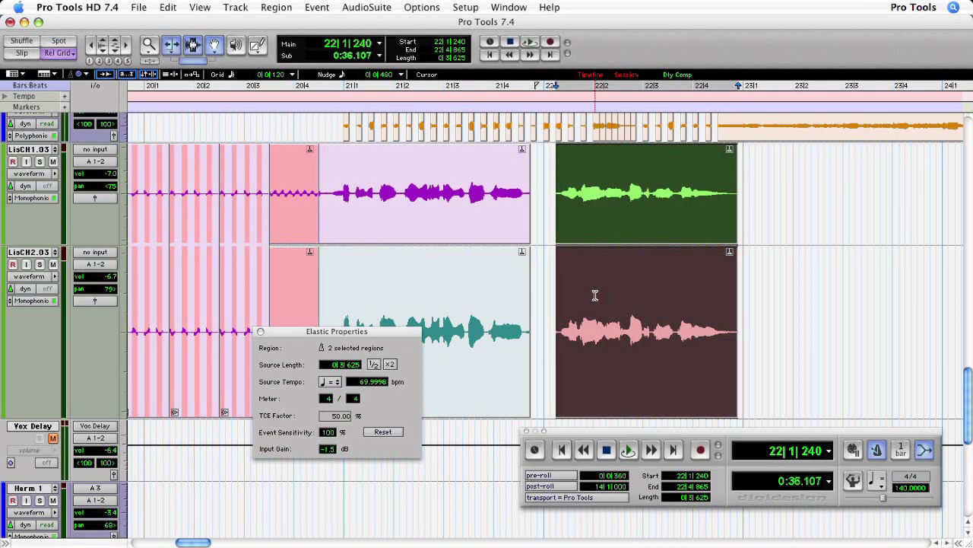
left_click(289, 193)
key("space")
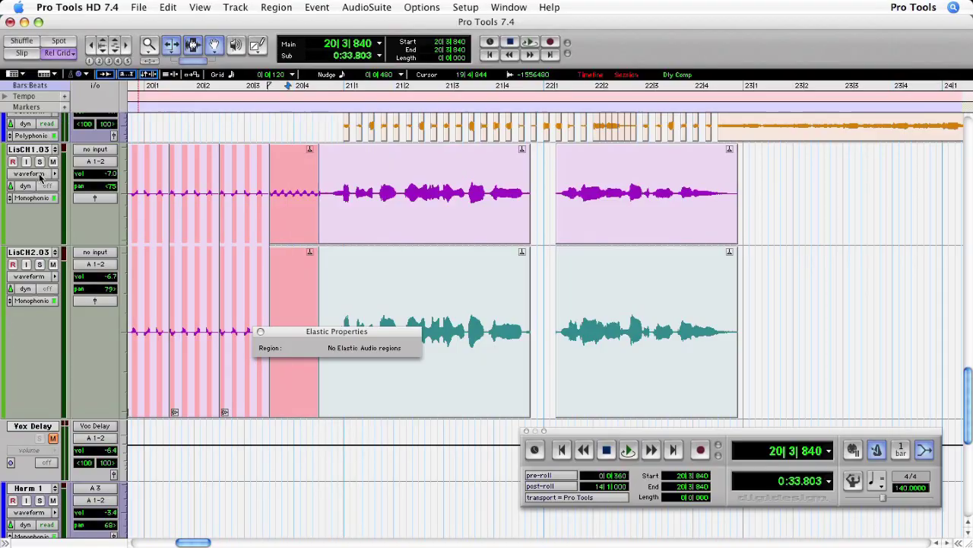
- Switch the vocal tracks to Warp view and add warp markers at transients on both regions
left_click(40, 176)
left_click(39, 164)
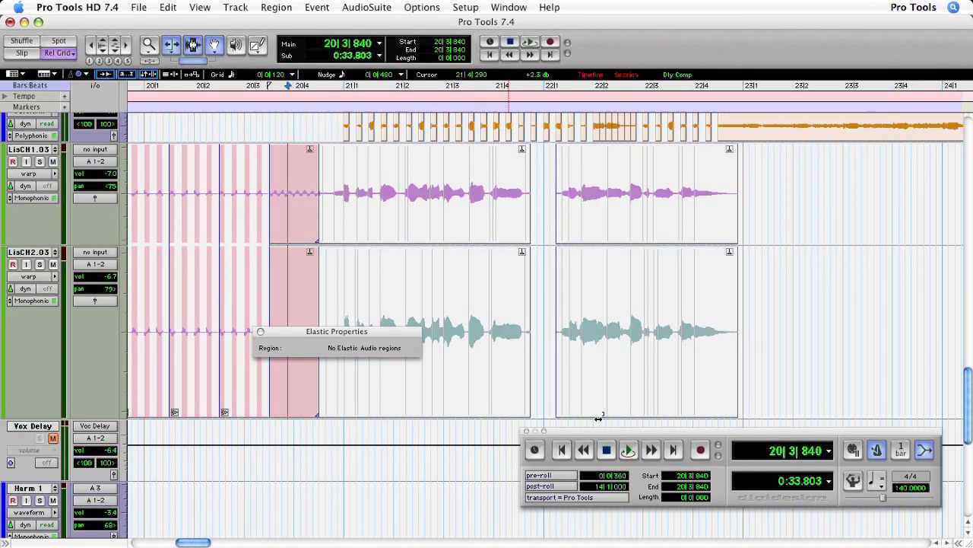
scroll(631, 344, "up", 5)
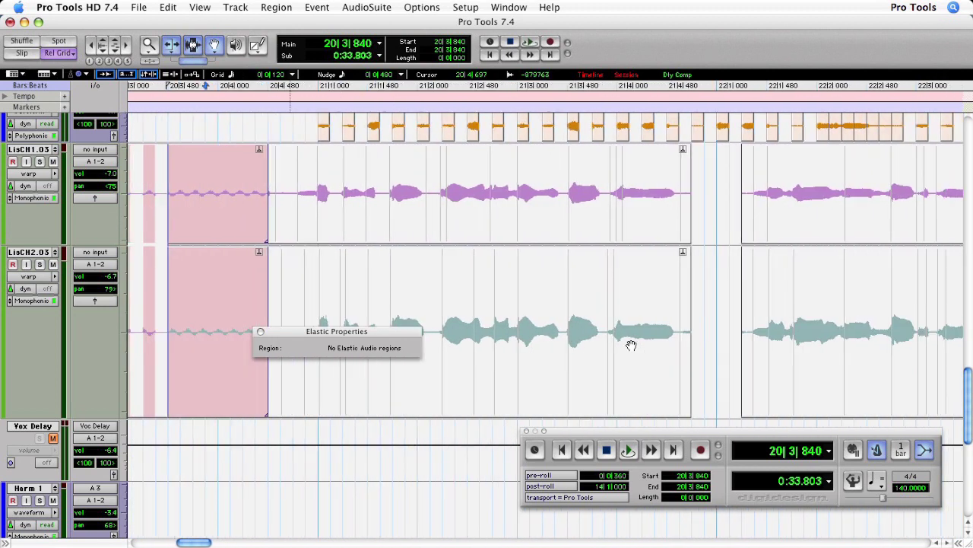
scroll(631, 344, "right", 3)
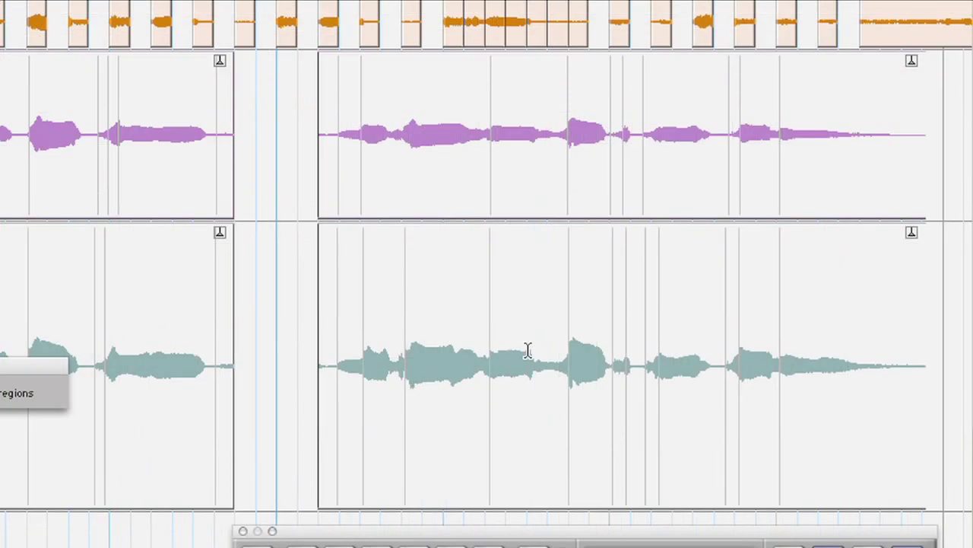
left_click(493, 180)
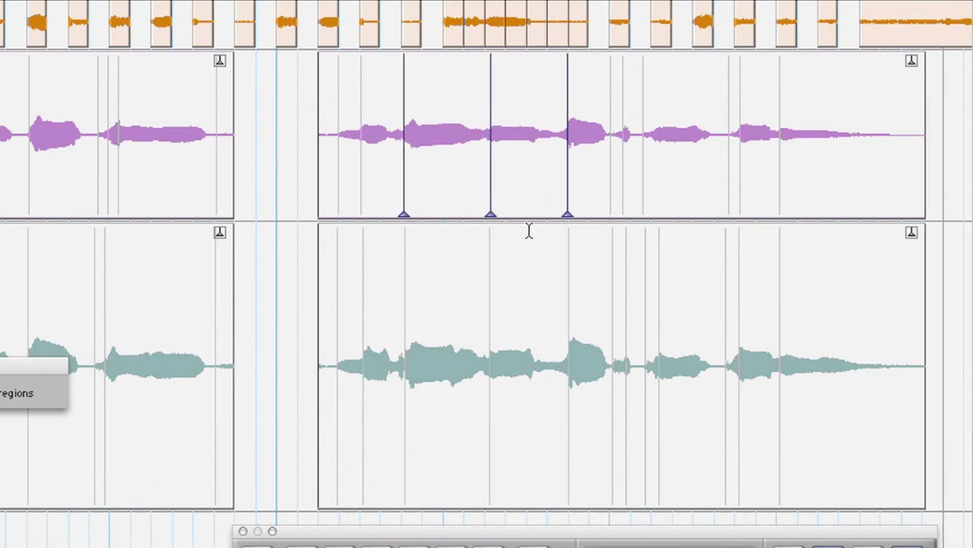
left_click(485, 435)
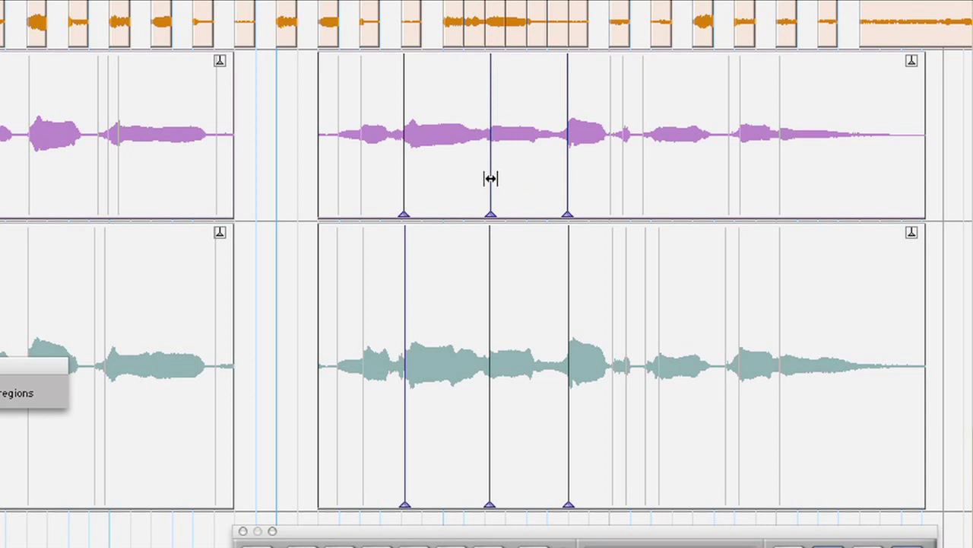
- Drag the middle and last warp markers earlier on both vocal tracks to re-time the words
left_click_drag(470, 177, 442, 177)
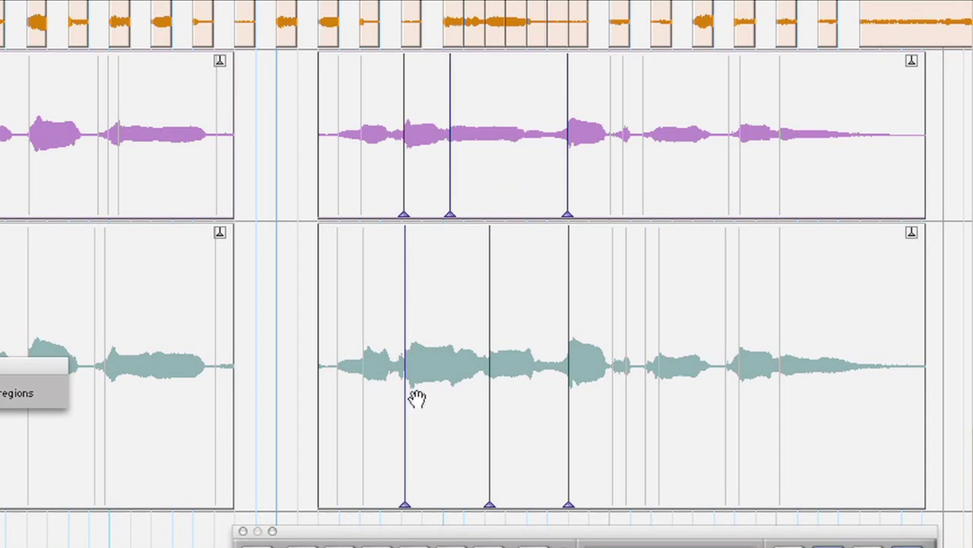
left_click_drag(486, 426, 451, 424)
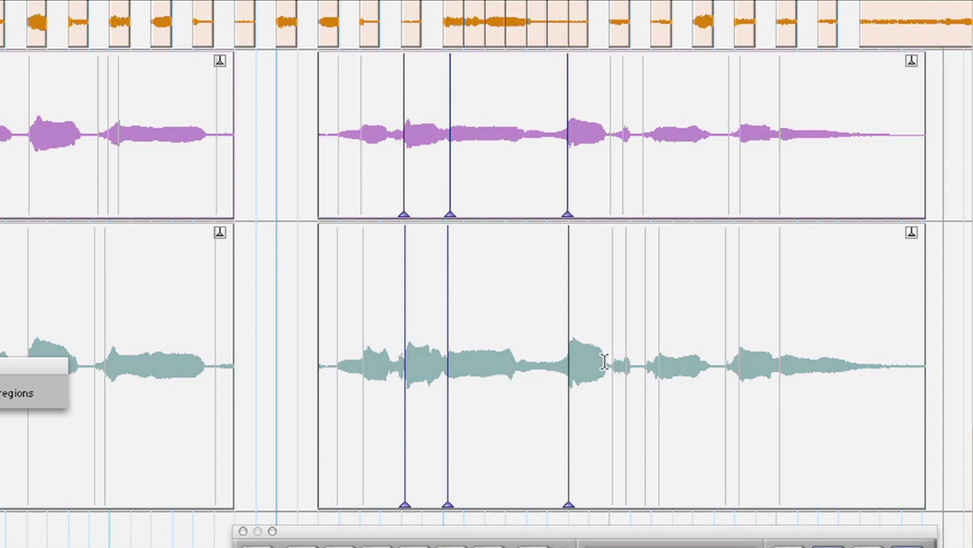
left_click_drag(558, 179, 513, 178)
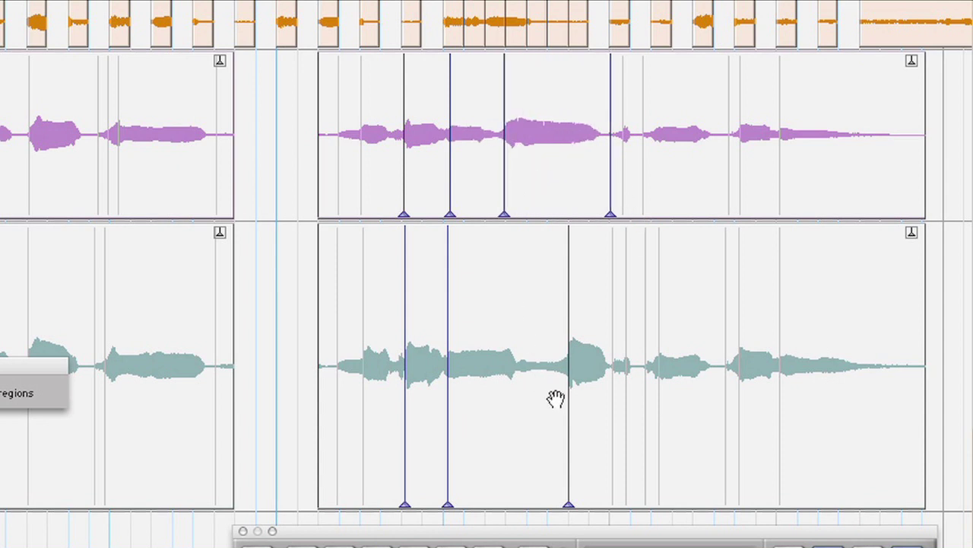
mouse_move(567, 397)
left_mouse_down()
mouse_move(510, 391)
mouse_move(521, 388)
left_mouse_up()
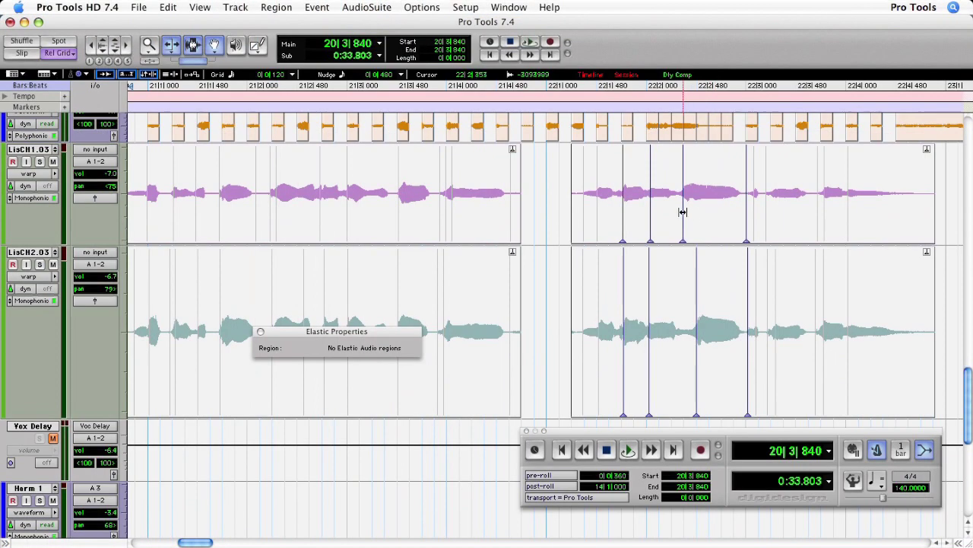